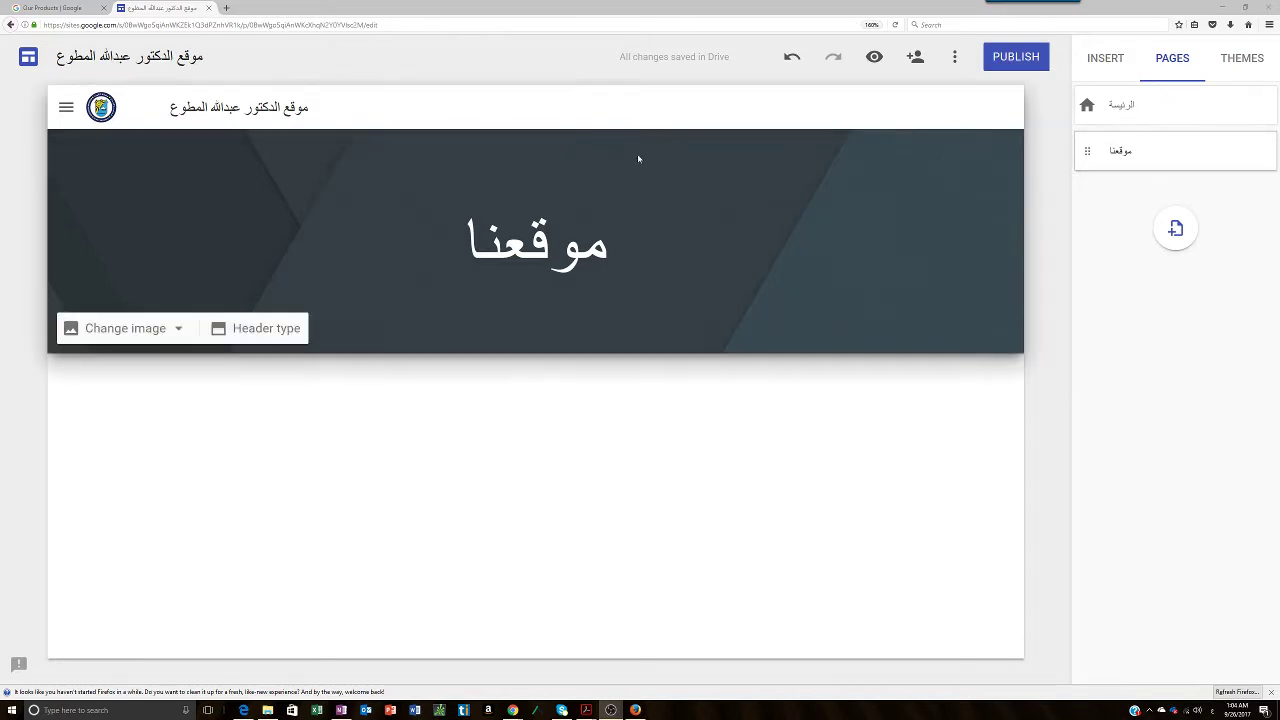
Insert a map of كلية الهندسة و البترول, الخالدية, العاصمة, الكويت on the موقعنا page, zoomed out to include the surrounding blocks
left_click(1160, 151)
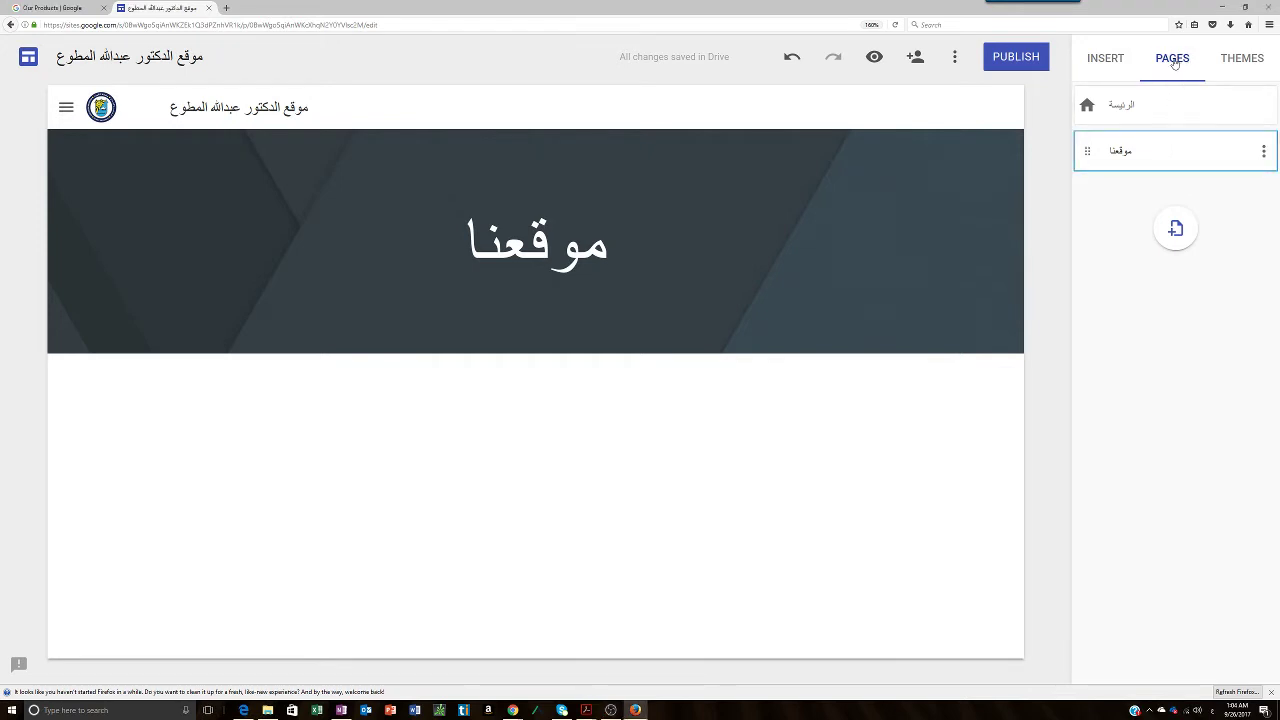
left_click(1108, 59)
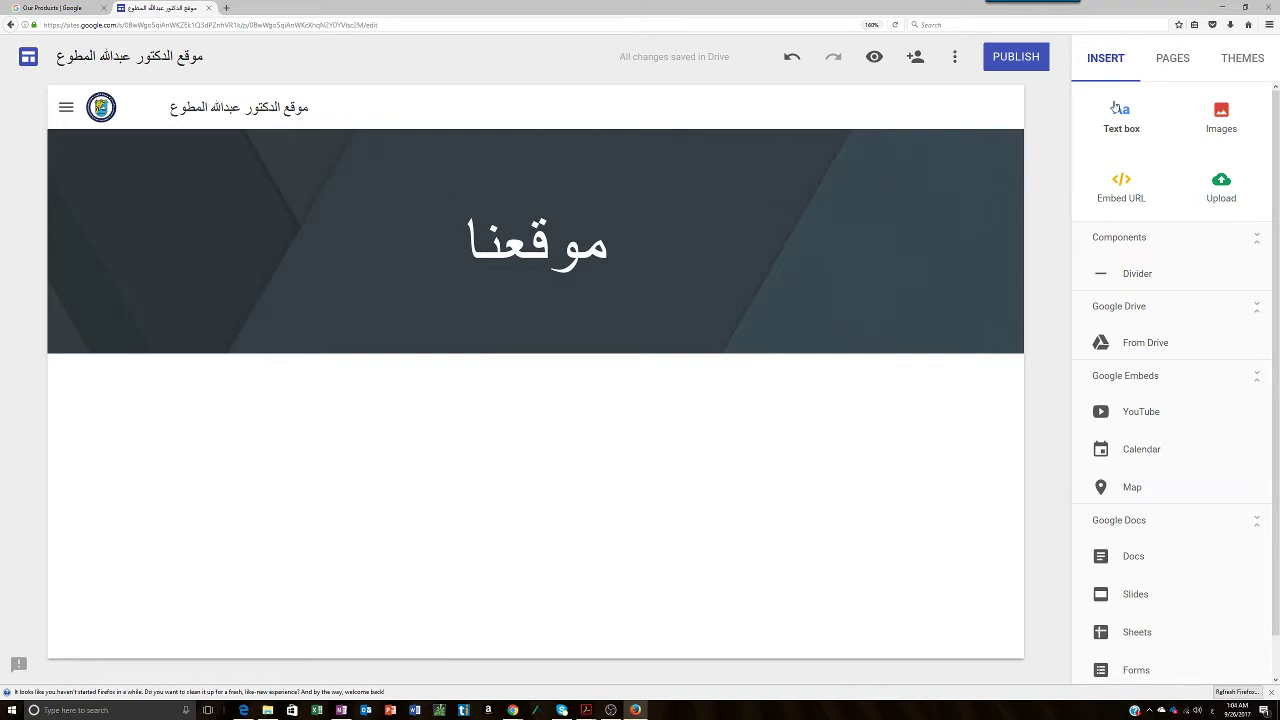
left_click(1133, 488)
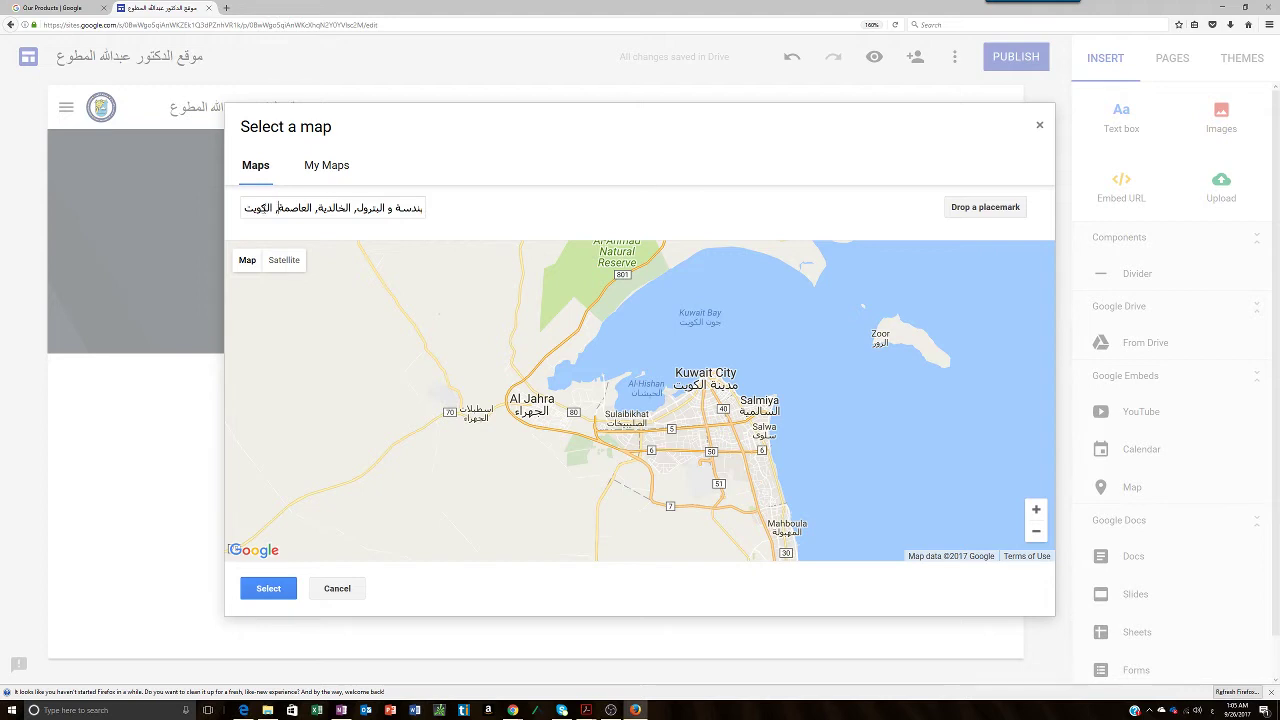
left_click_drag(246, 208, 462, 213)
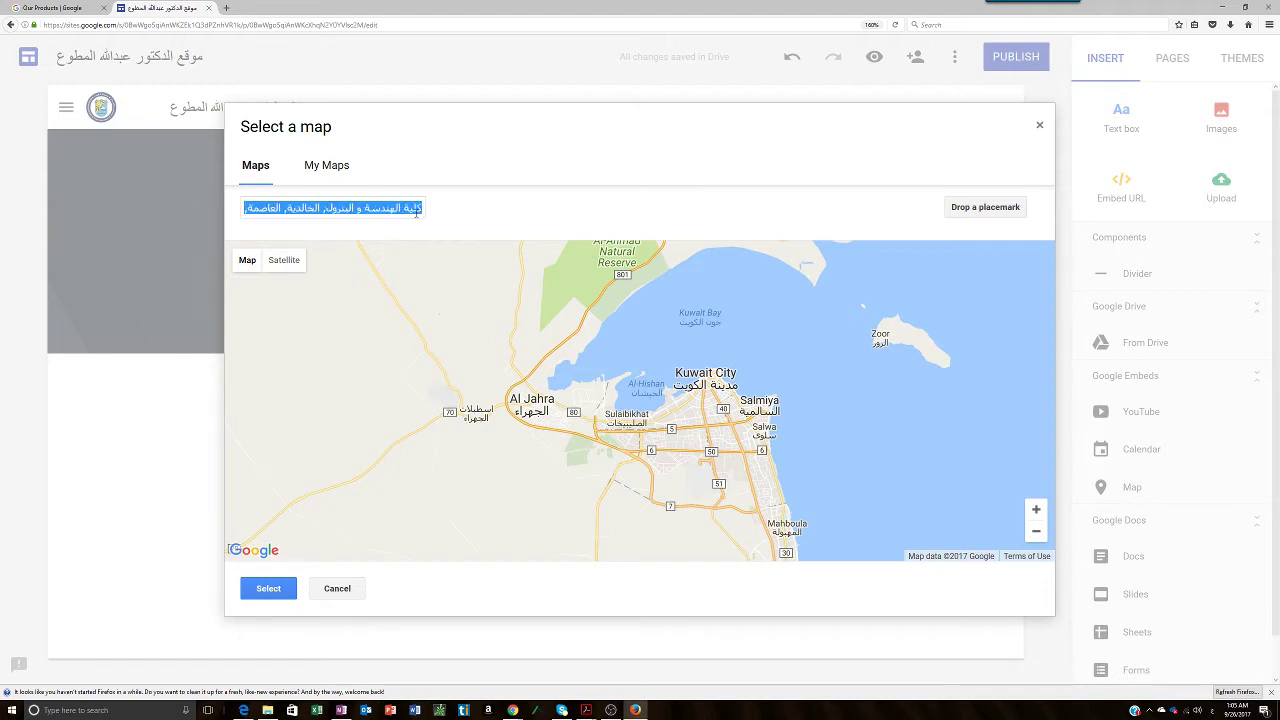
left_click(416, 212)
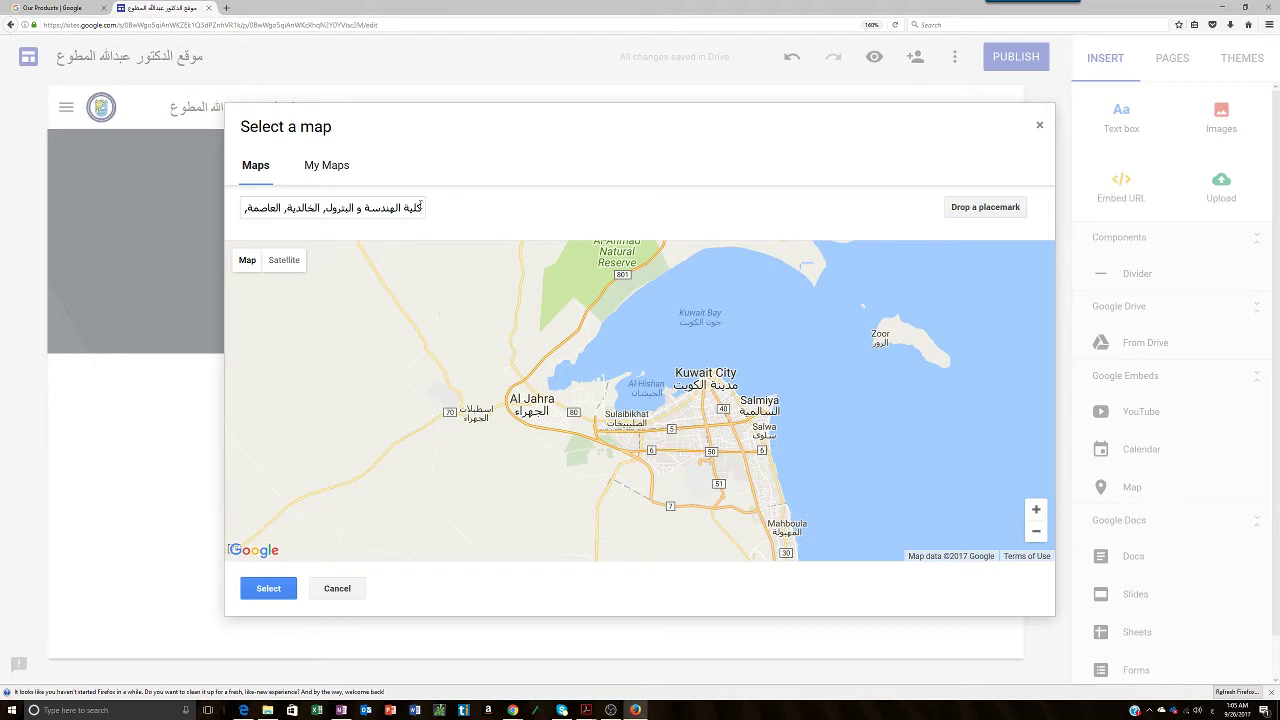
key("Return")
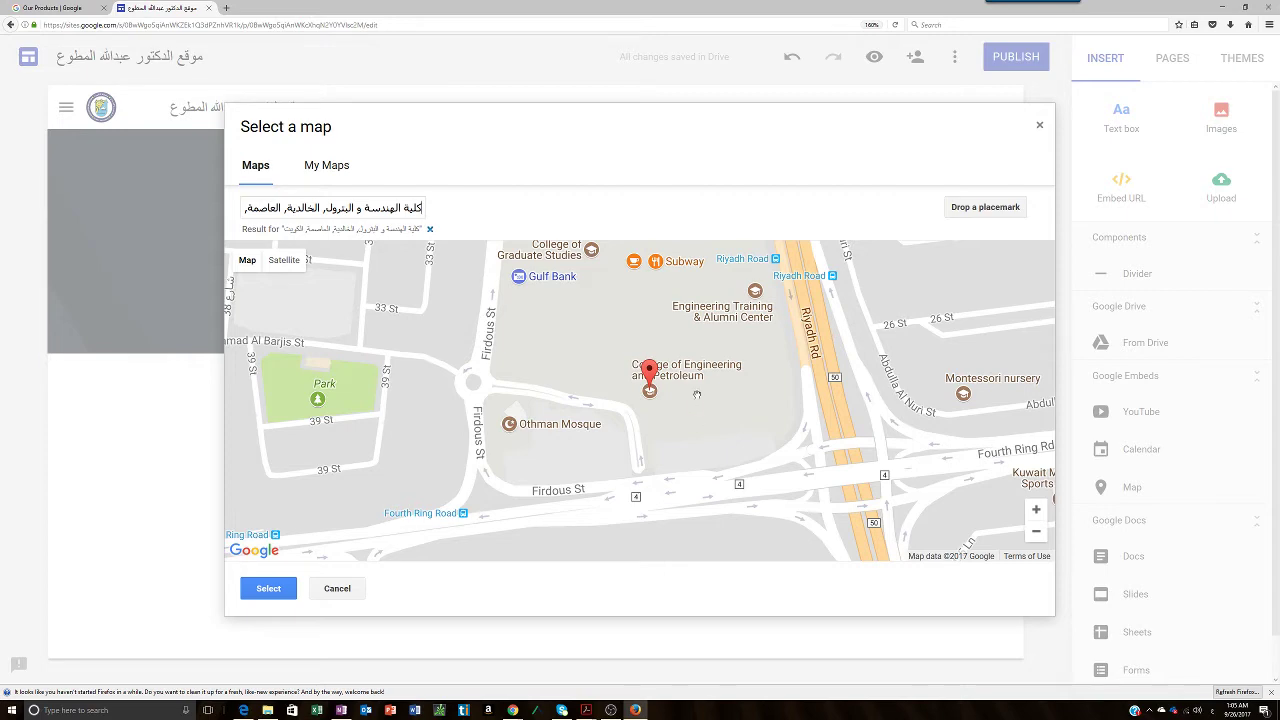
scroll(697, 394, "down", 4)
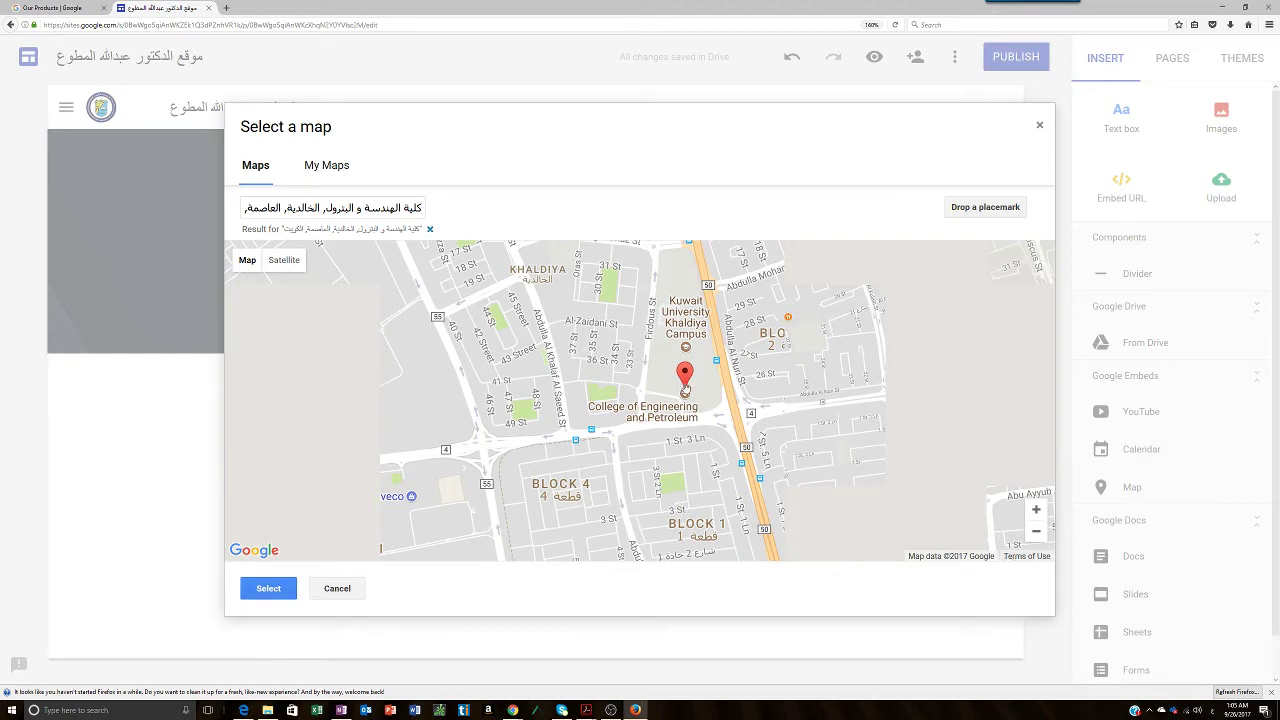
left_click(288, 588)
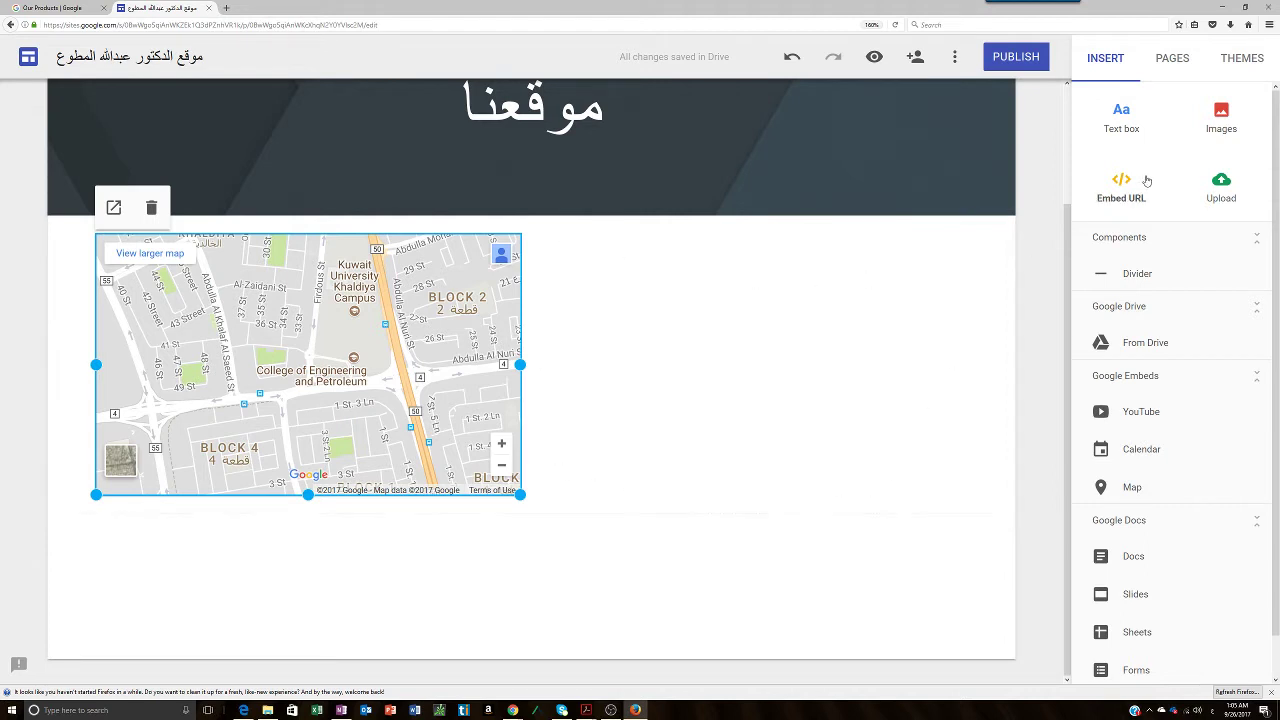
Add a text box under the map and narrow it to the right-hand part of the row
left_click(1123, 127)
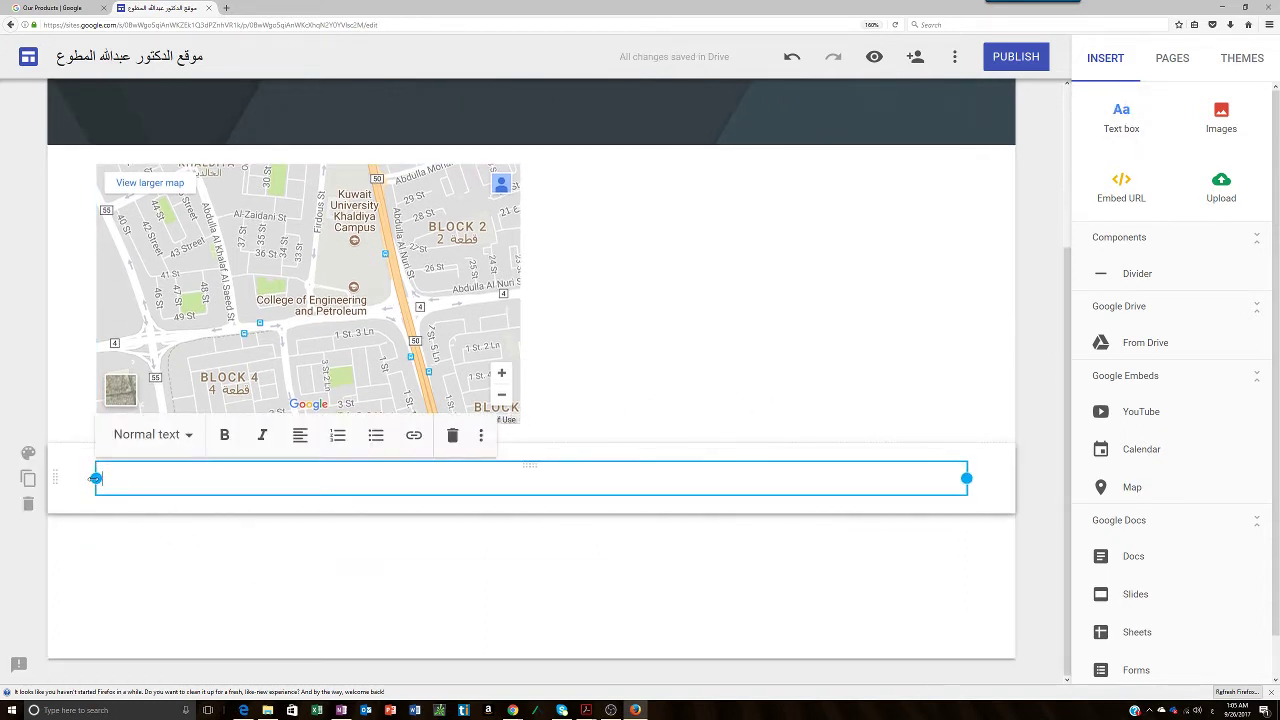
left_click_drag(96, 478, 580, 477)
left_click(581, 481)
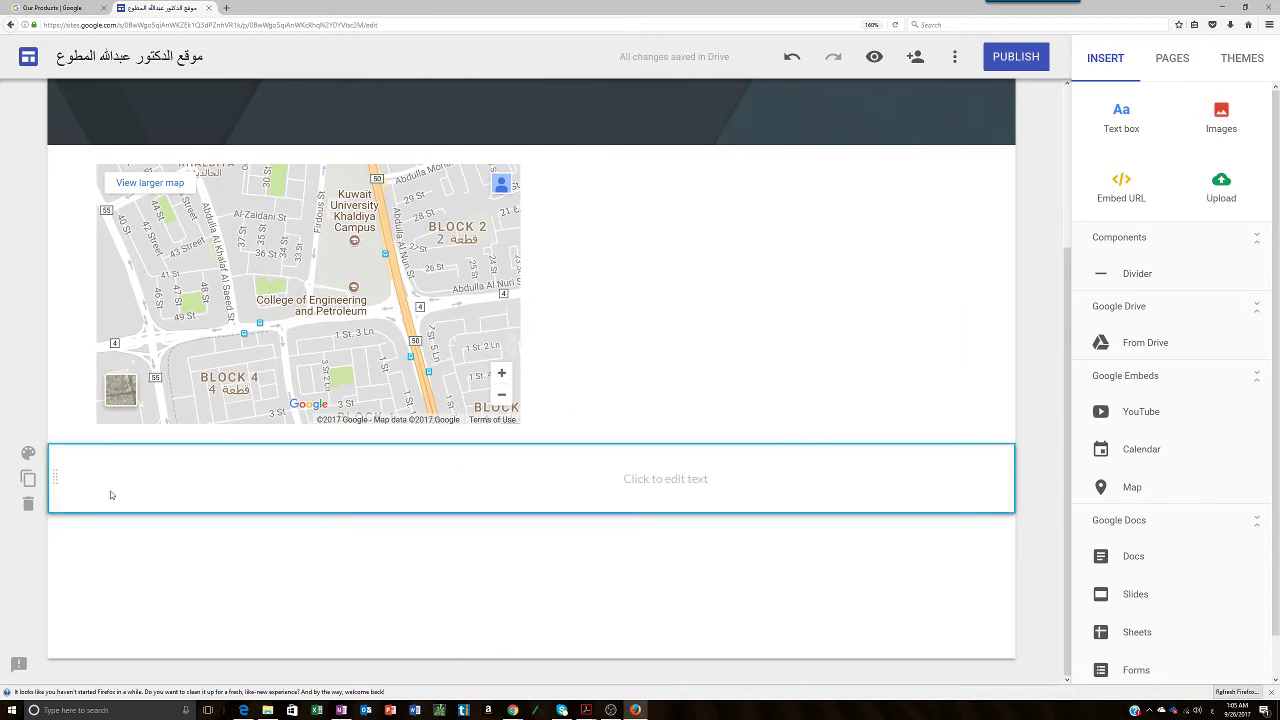
left_click(645, 481)
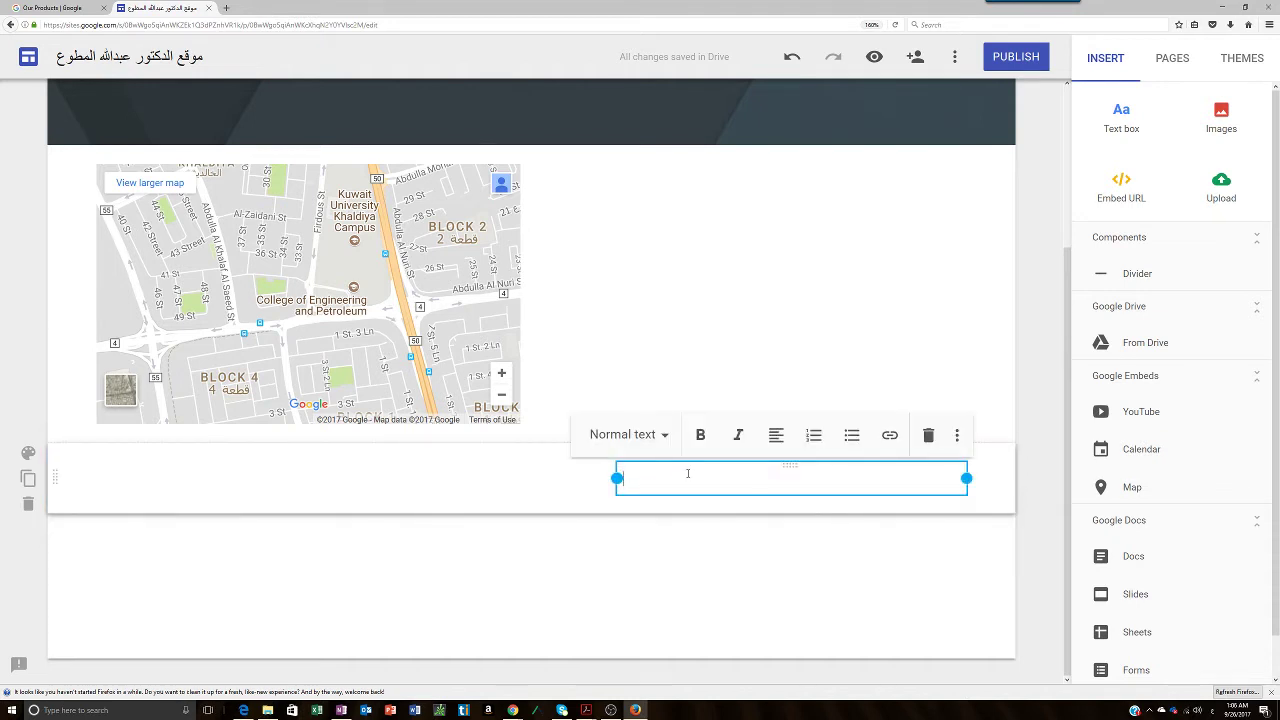
Enter right-aligned lines with the office's building and floor, قسم هندسة الكمبيوتر and the office number, and place the text box beside the map
key("ctrl+shift+r")
type("مكتبي في مبنى 14 خ كلية")
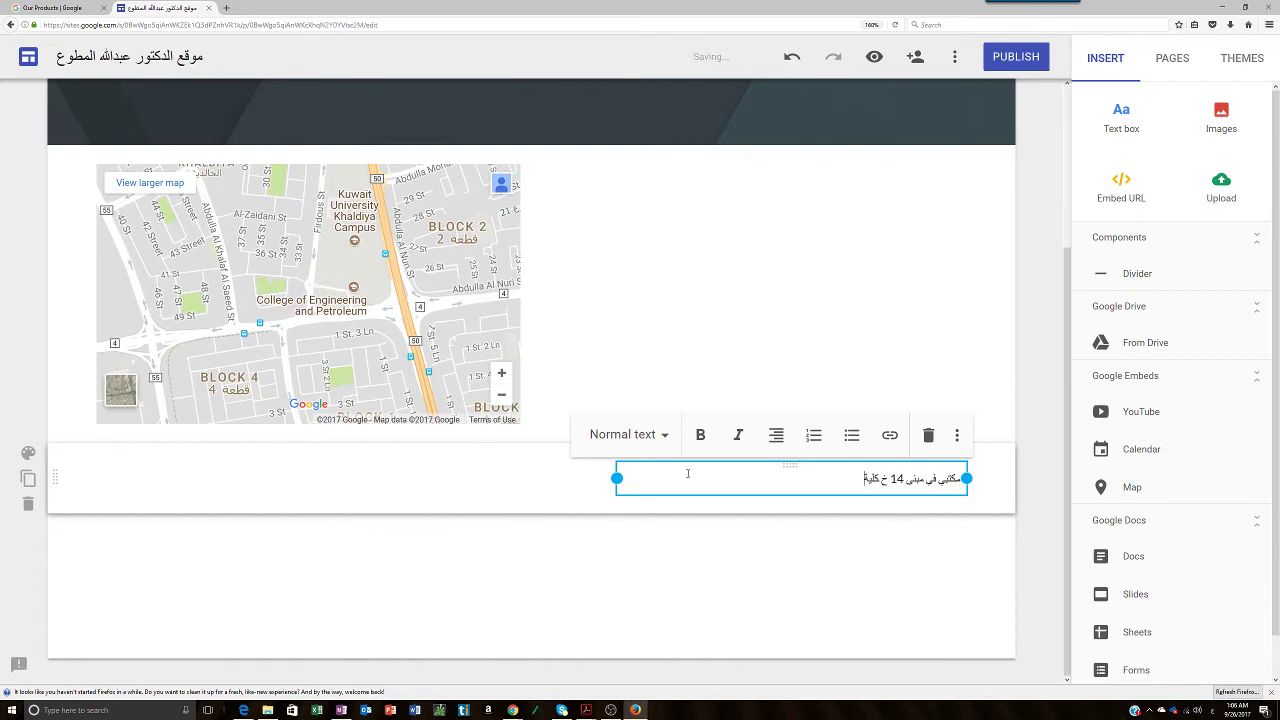
type(" الهندسة والبترول الدور الثاني")
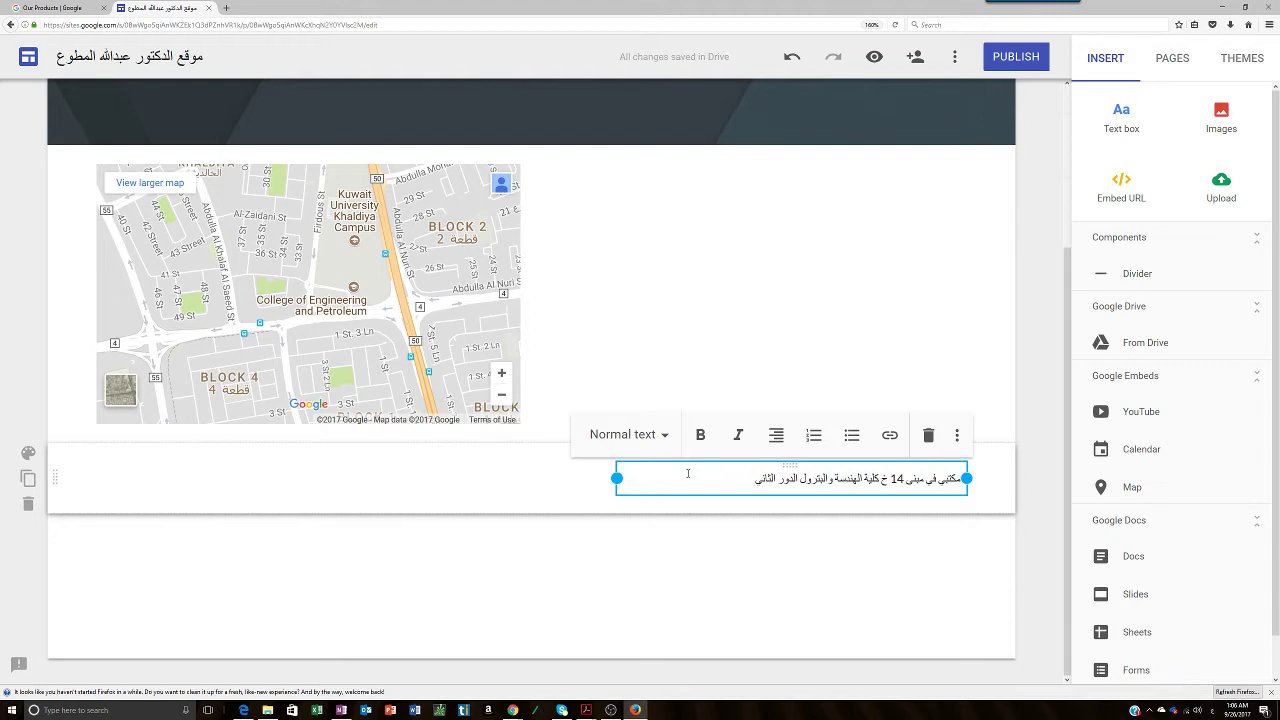
key("Return")
type("قسم هند")
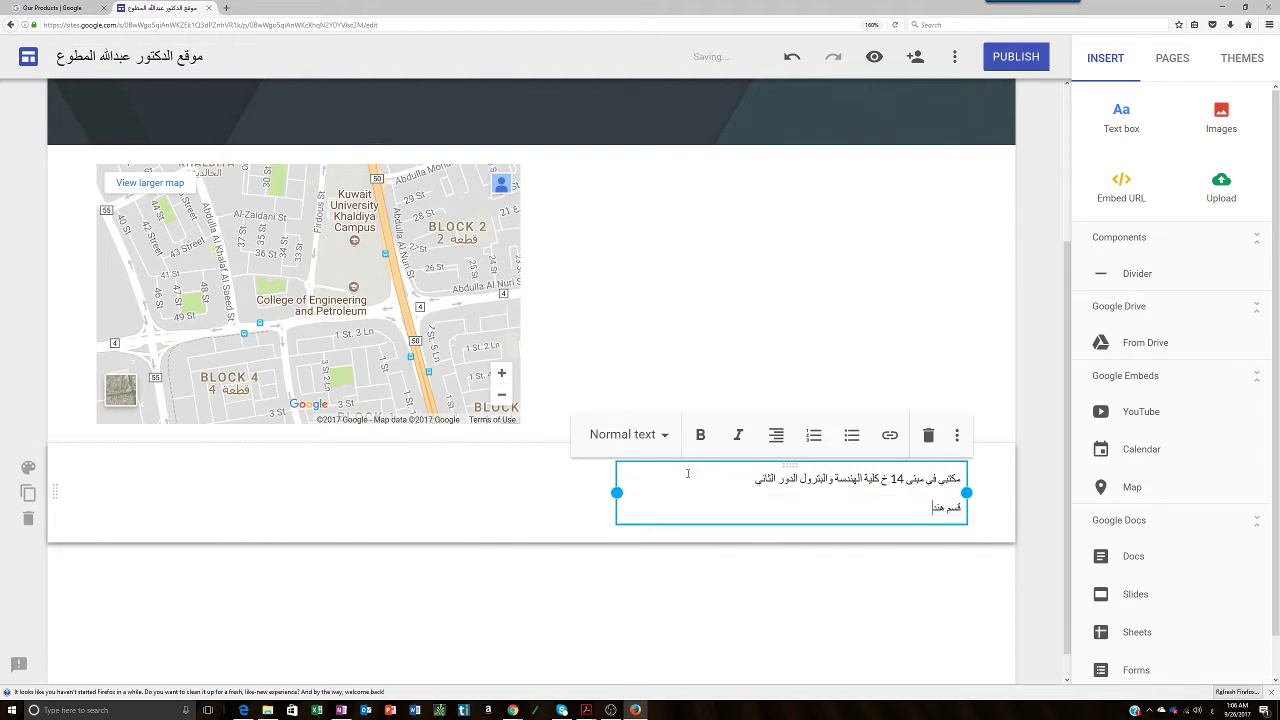
type("سة الكمبيوتر")
key("Return")
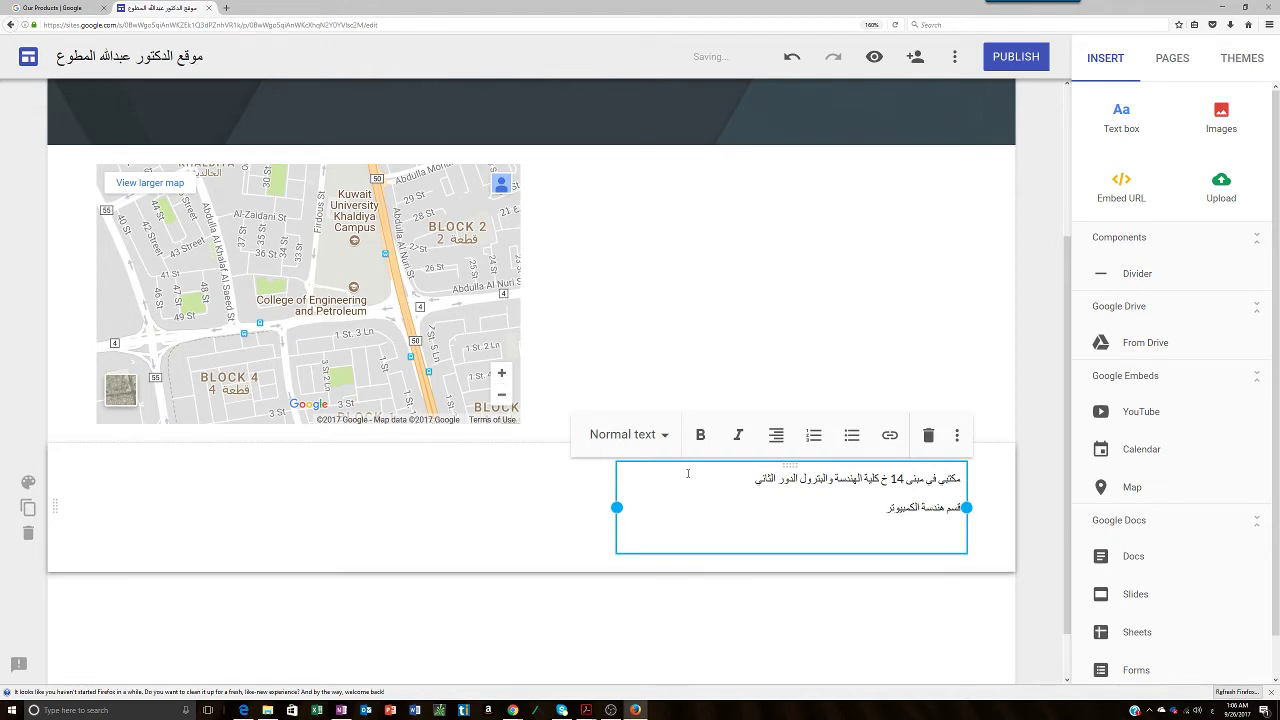
type("مكتب رقم 82")
left_click_drag(700, 472, 703, 338)
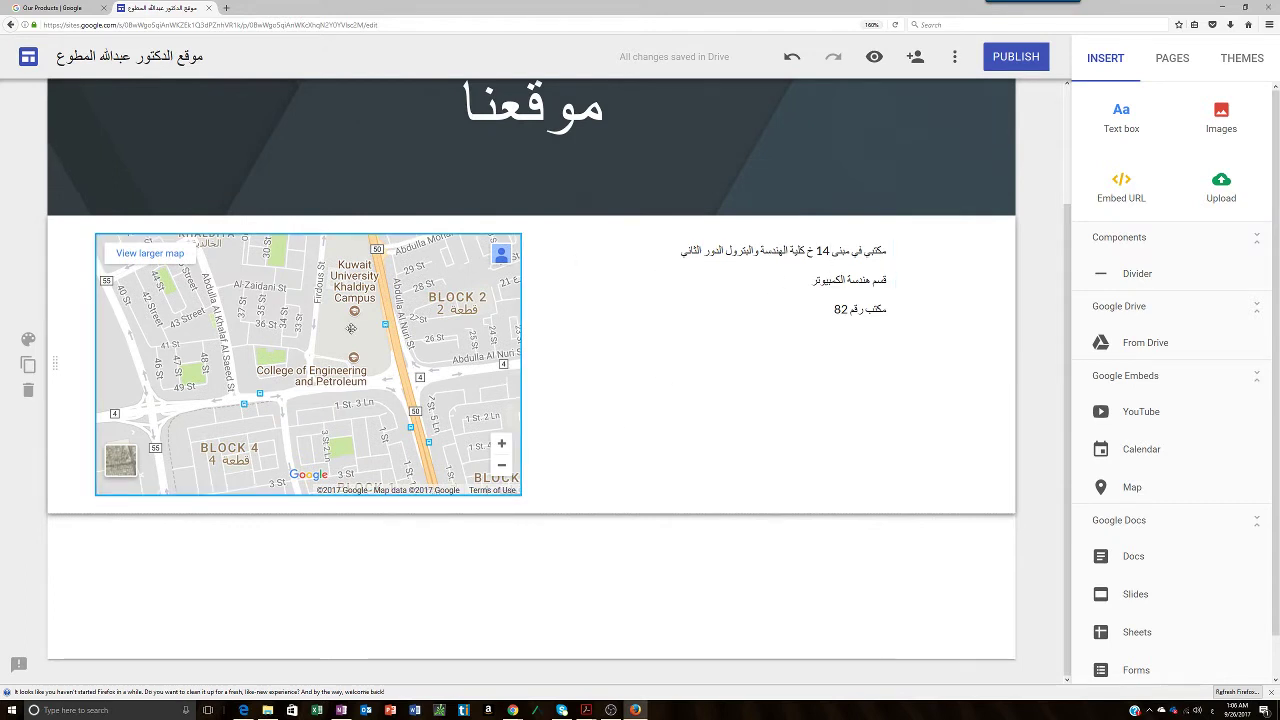
Preview the موقعنا page in desktop, tablet and phone layouts, checking the map and text on the phone, and return to editing
left_click(873, 57)
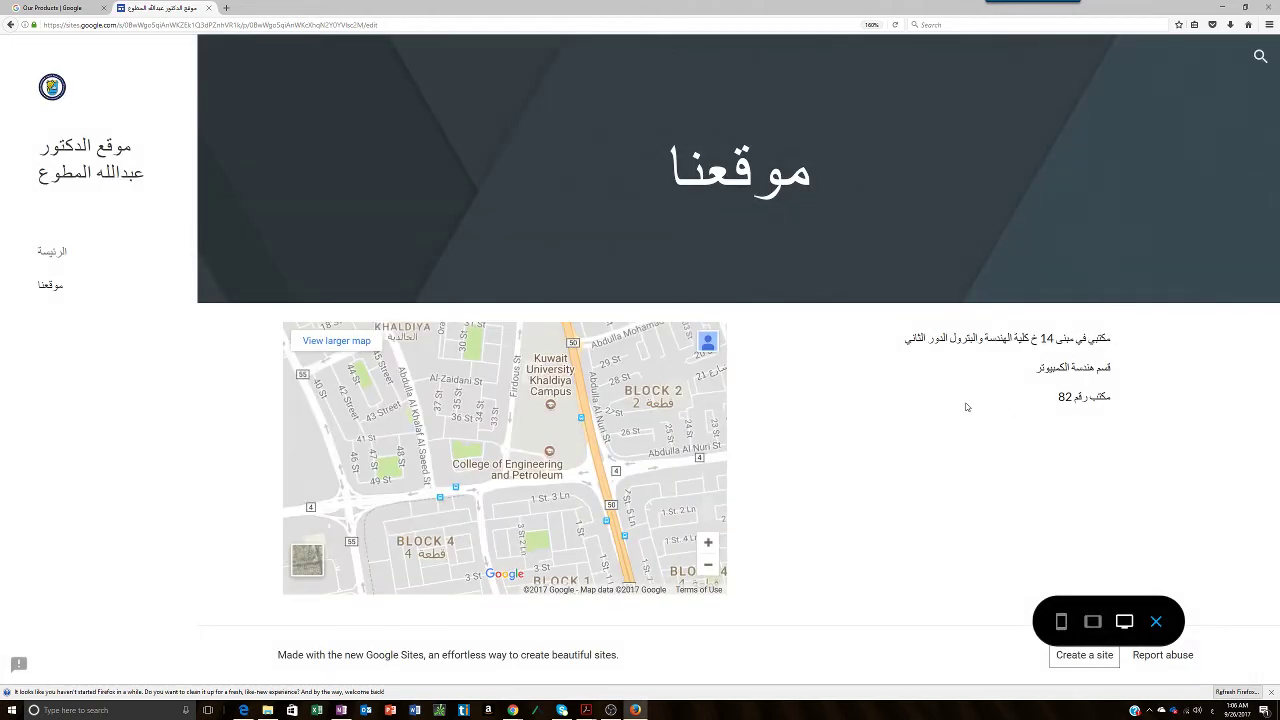
left_click(1092, 623)
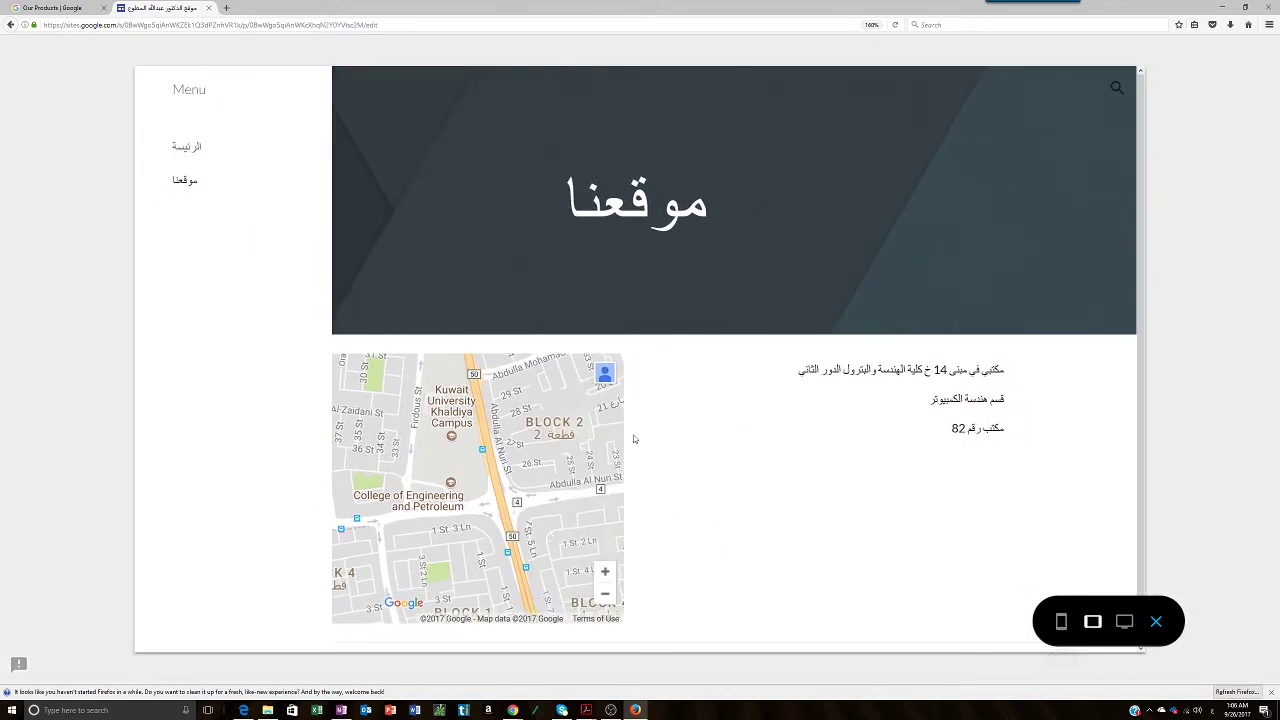
left_click(1061, 622)
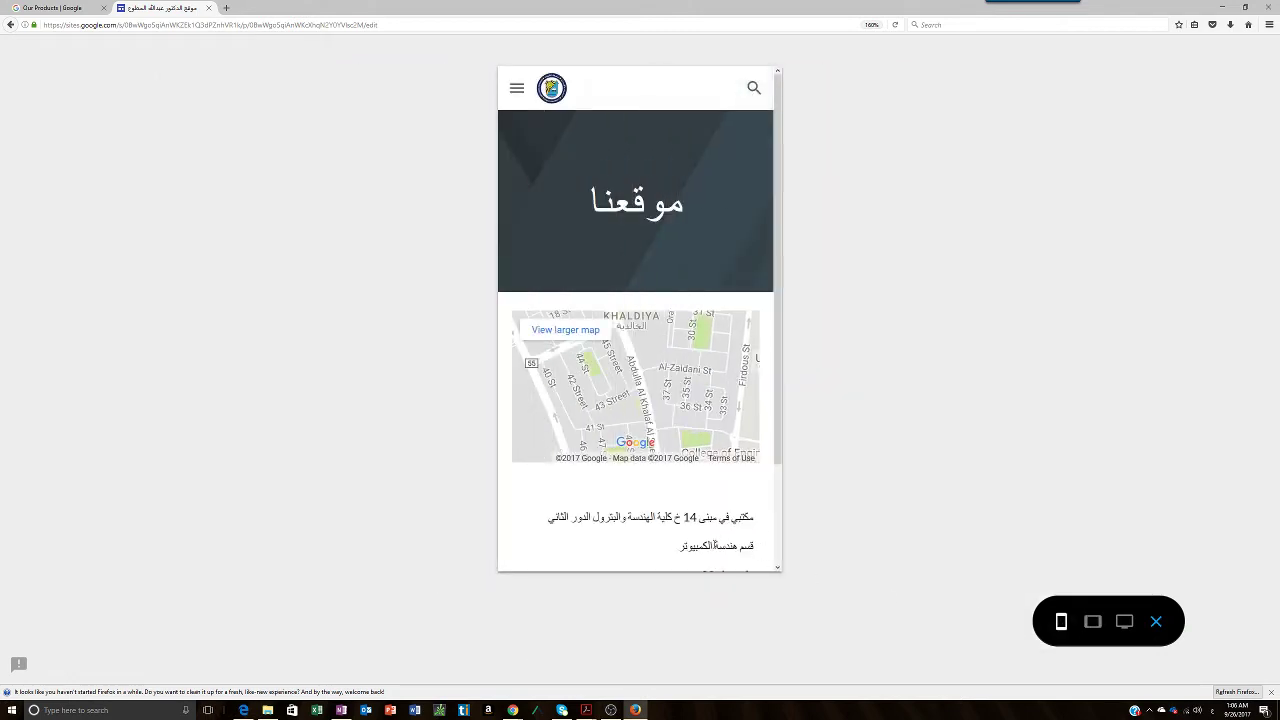
scroll(693, 312, "down", 3)
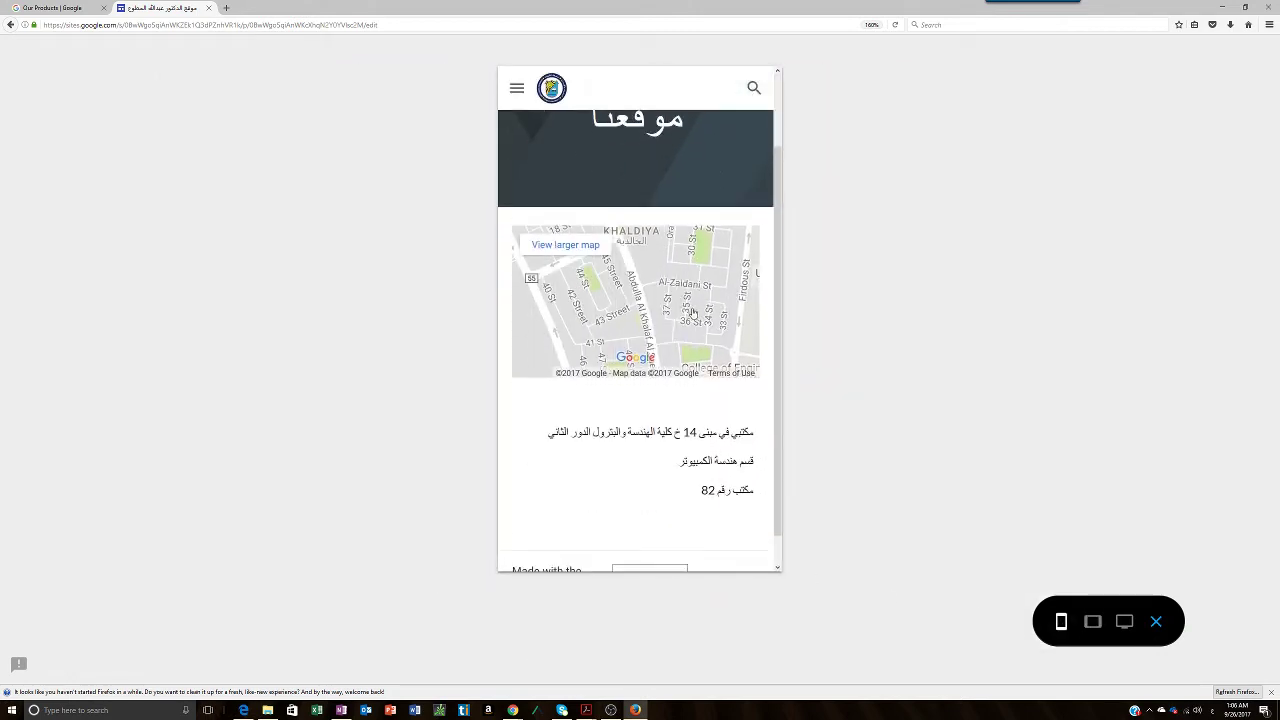
scroll(693, 325, "up", 3)
scroll(692, 331, "down", 3)
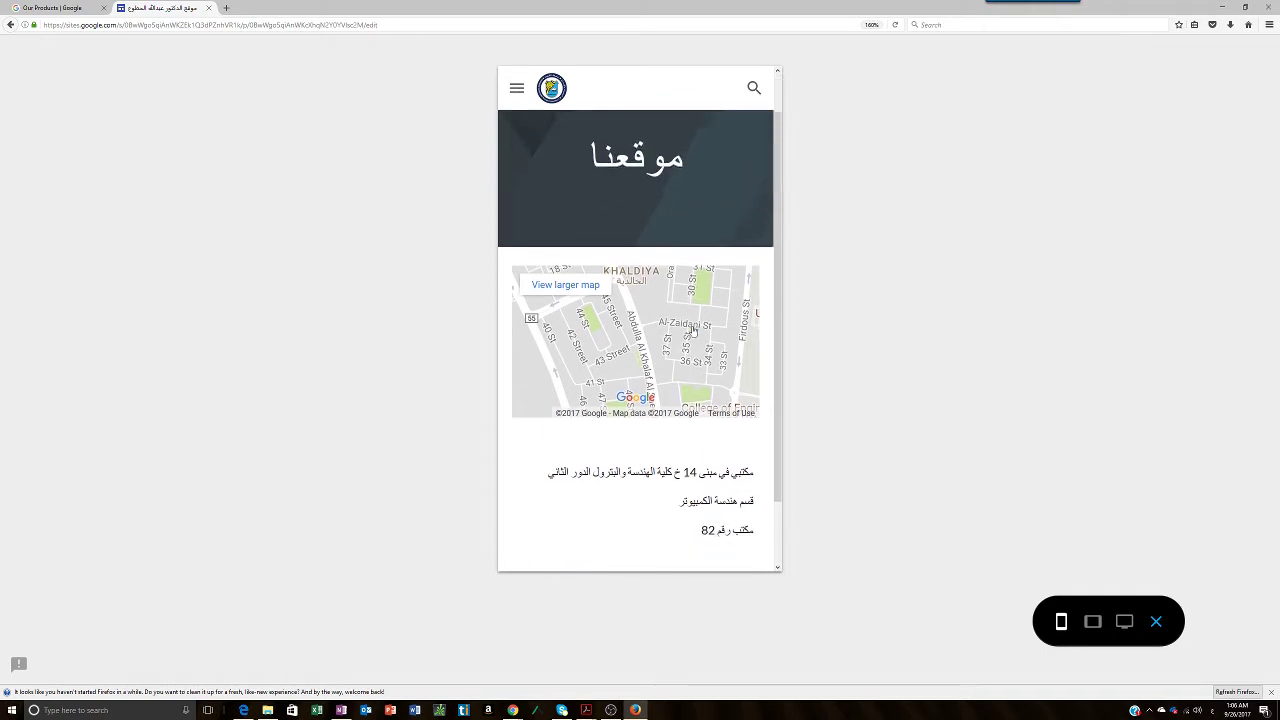
scroll(692, 332, "up", 3)
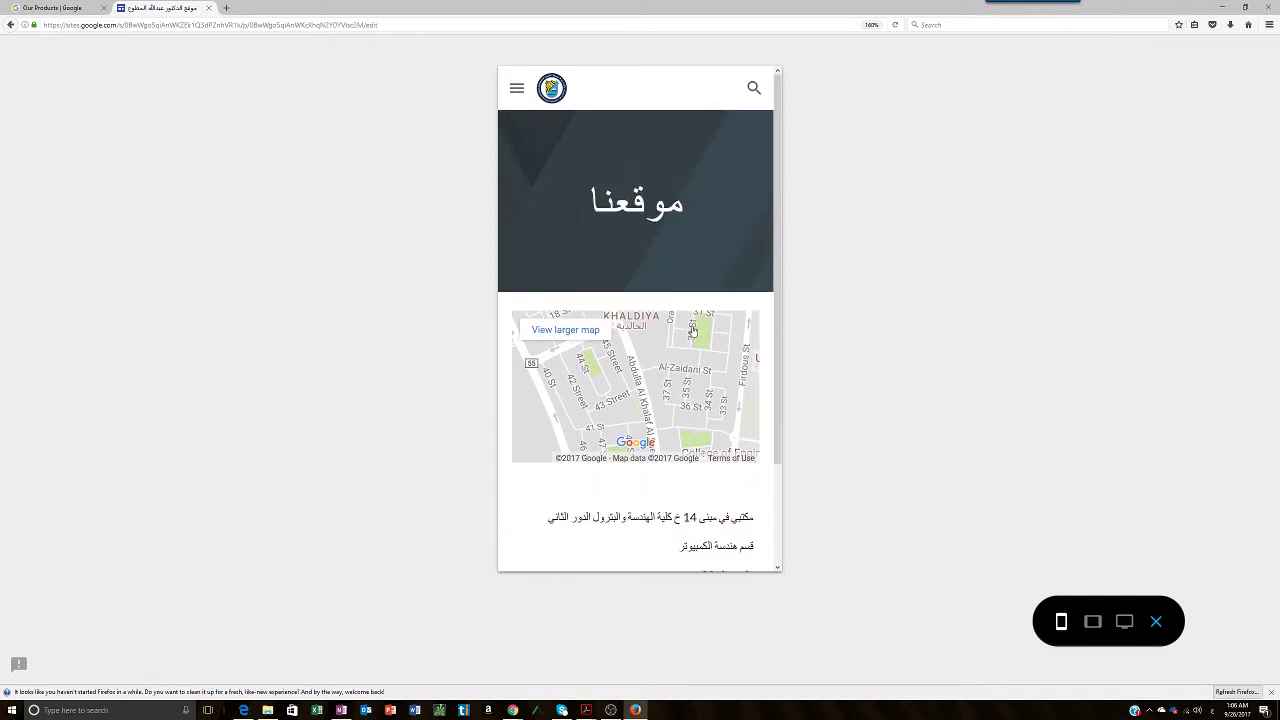
left_click(1157, 622)
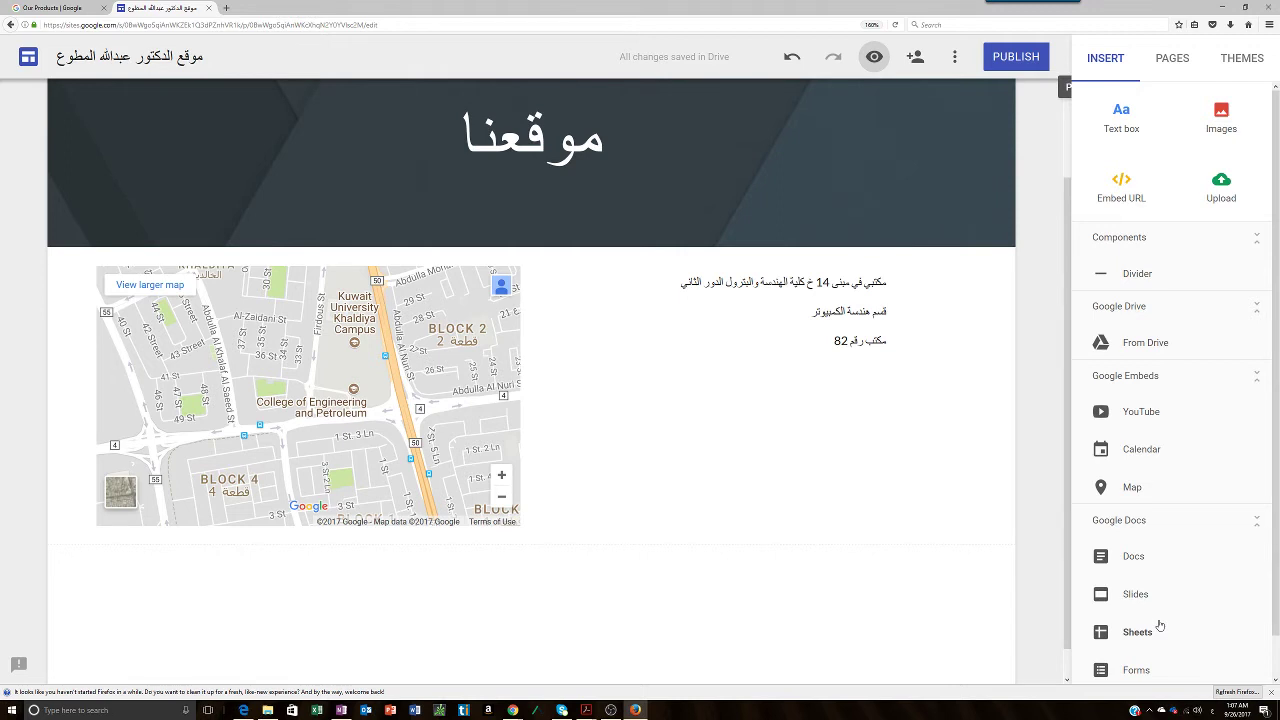
Open the image selection for the page header and browse the whole gallery for a suitable background
left_click(620, 195)
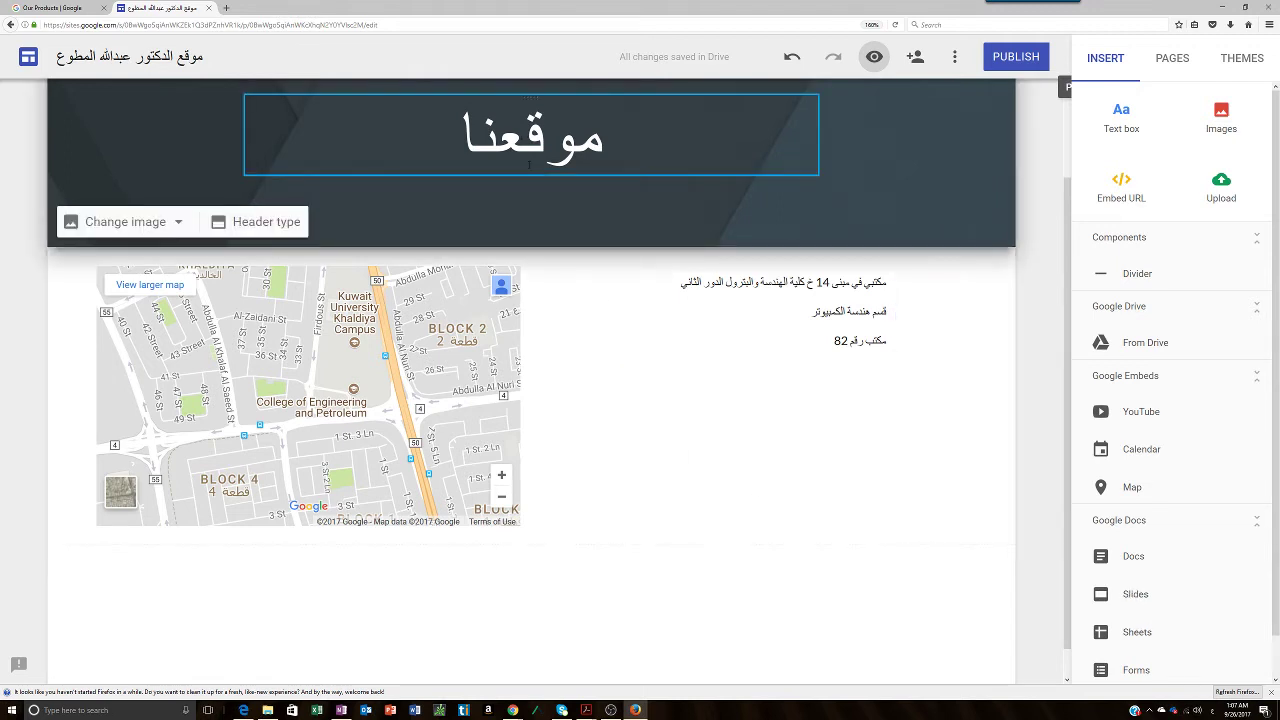
left_click(776, 301)
left_click(521, 181)
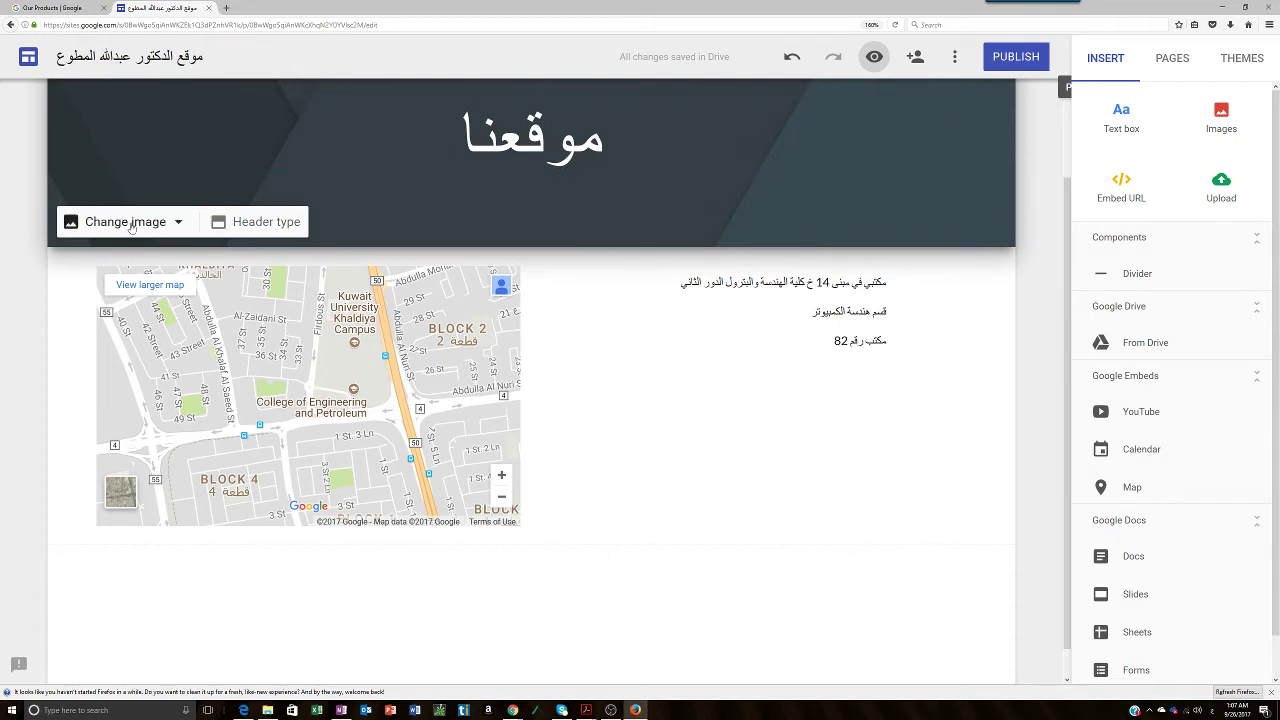
left_click(177, 222)
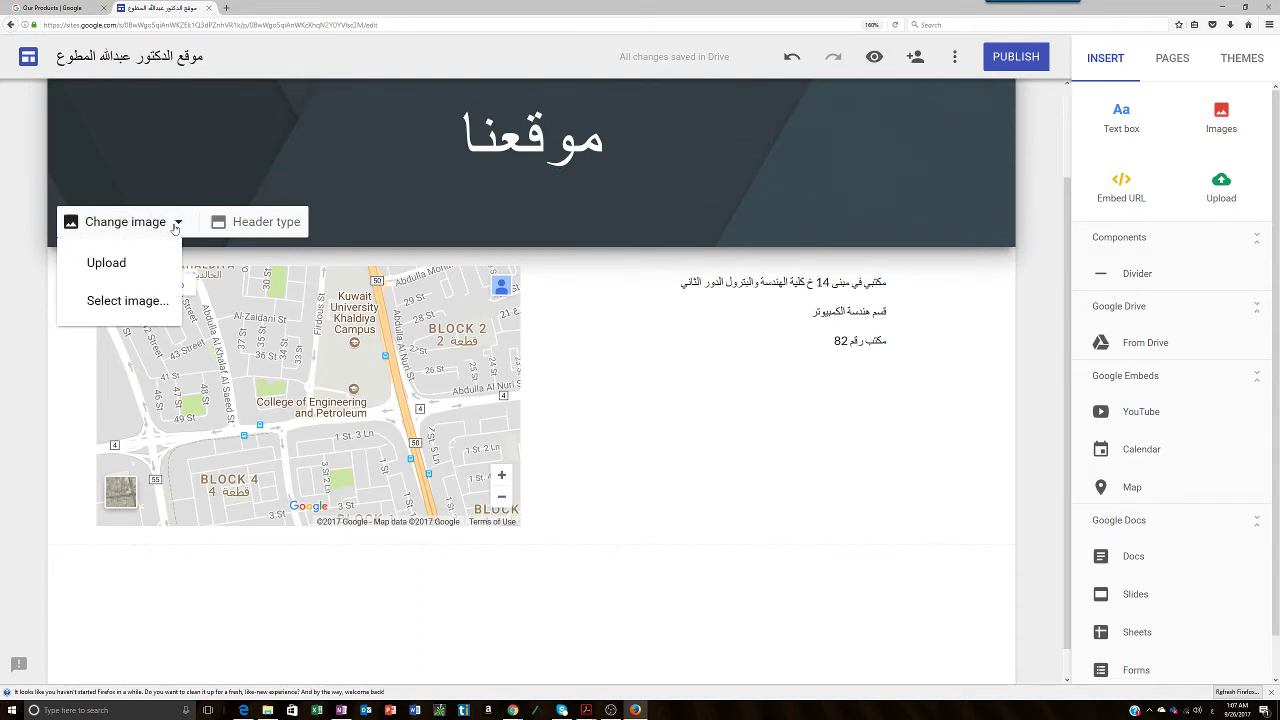
left_click(143, 302)
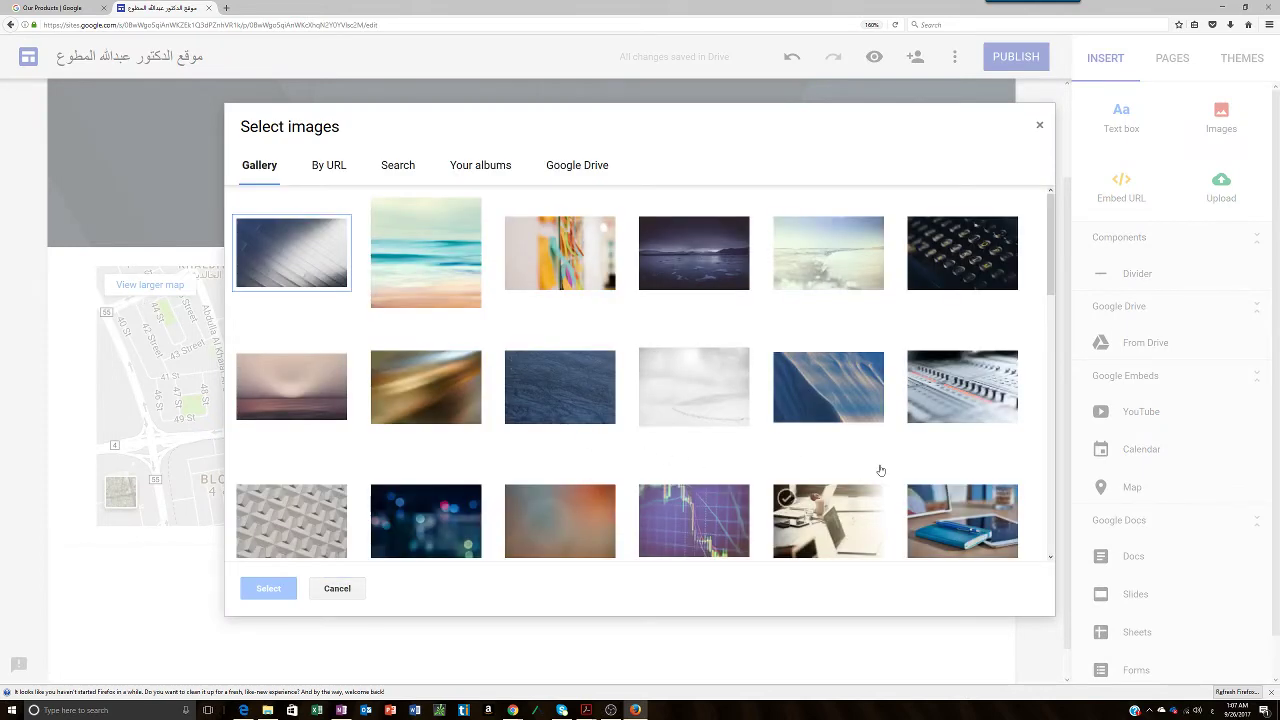
scroll(877, 466, "down", 1)
scroll(871, 521, "down", 1)
scroll(871, 521, "down", 2)
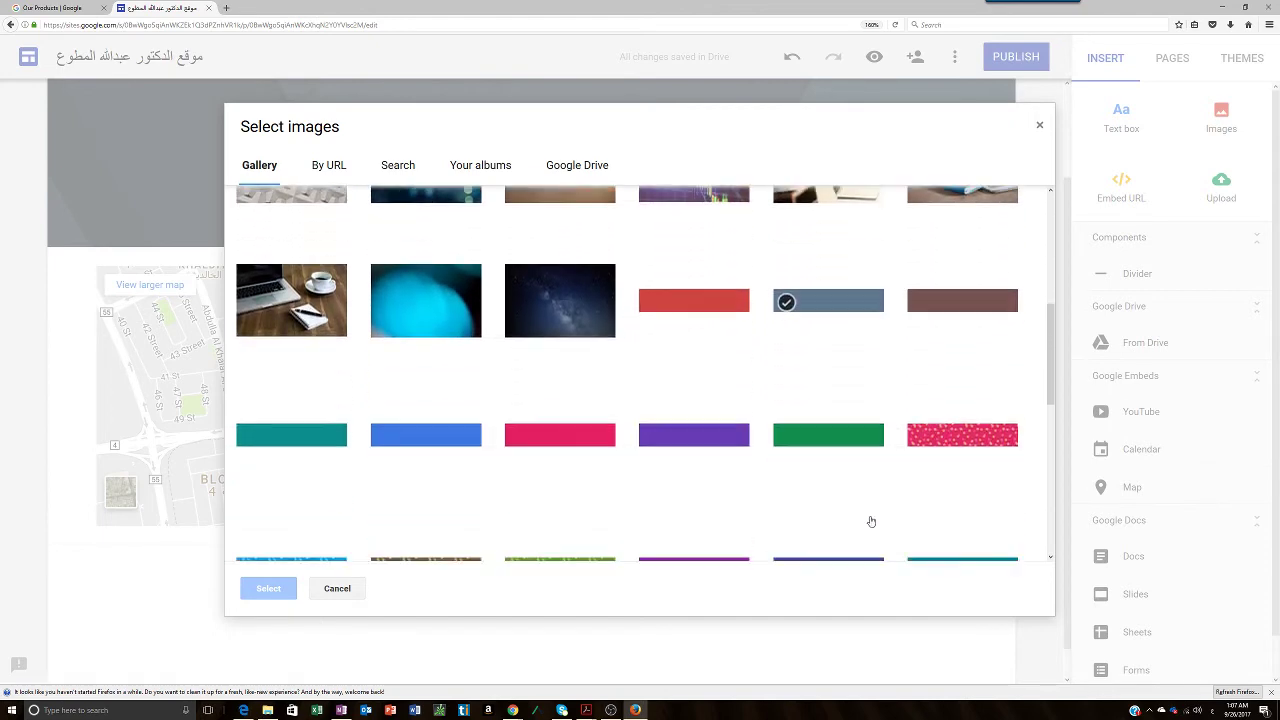
scroll(871, 521, "down", 2)
scroll(871, 521, "down", 3)
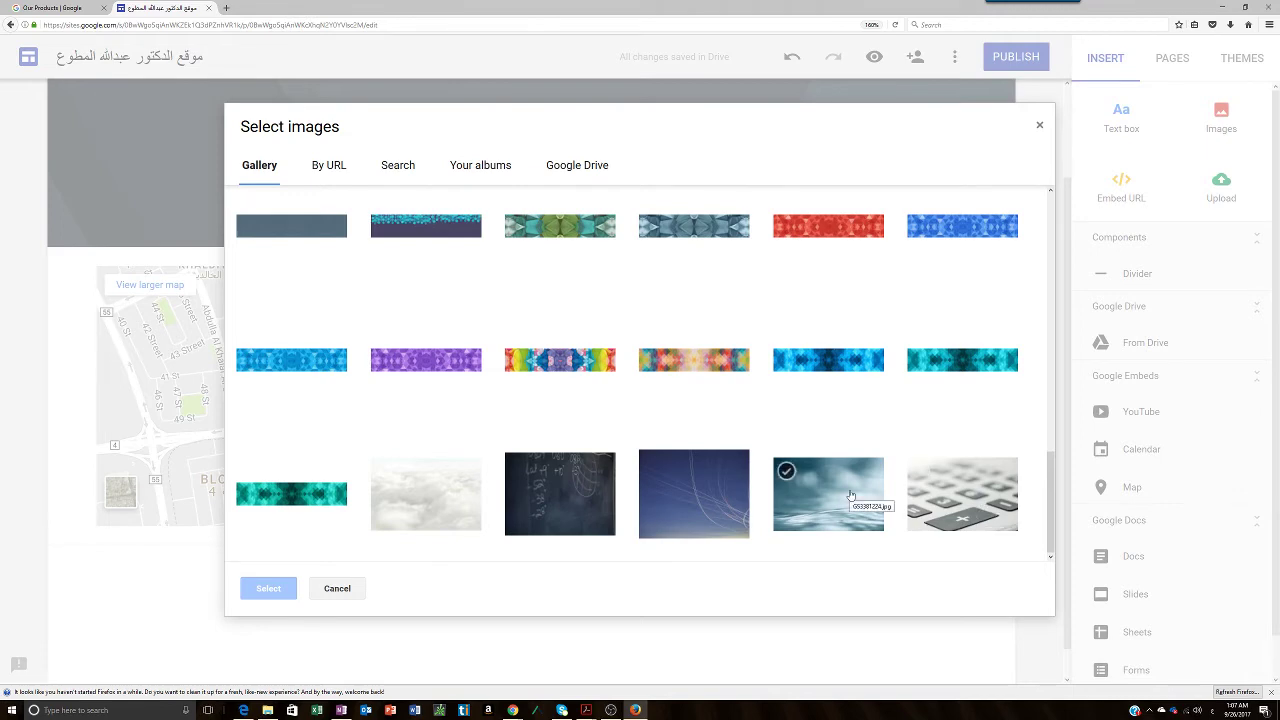
scroll(851, 495, "up", 10)
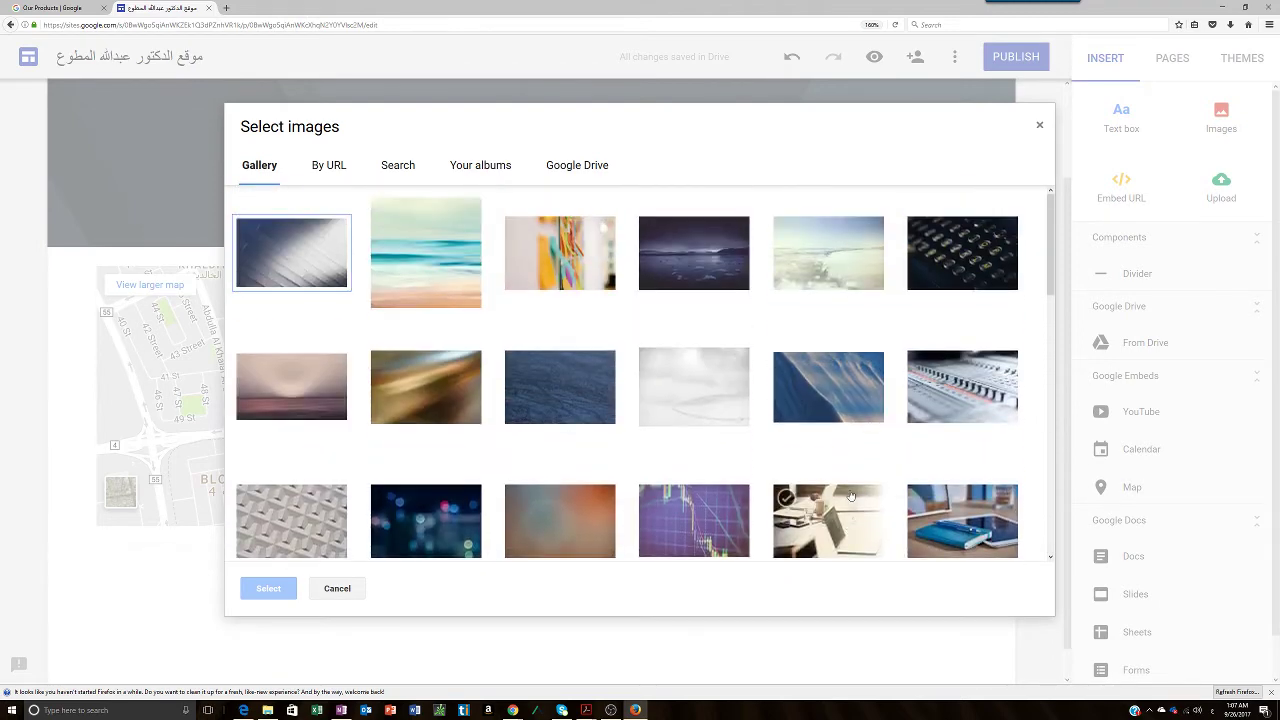
scroll(851, 495, "down", 10)
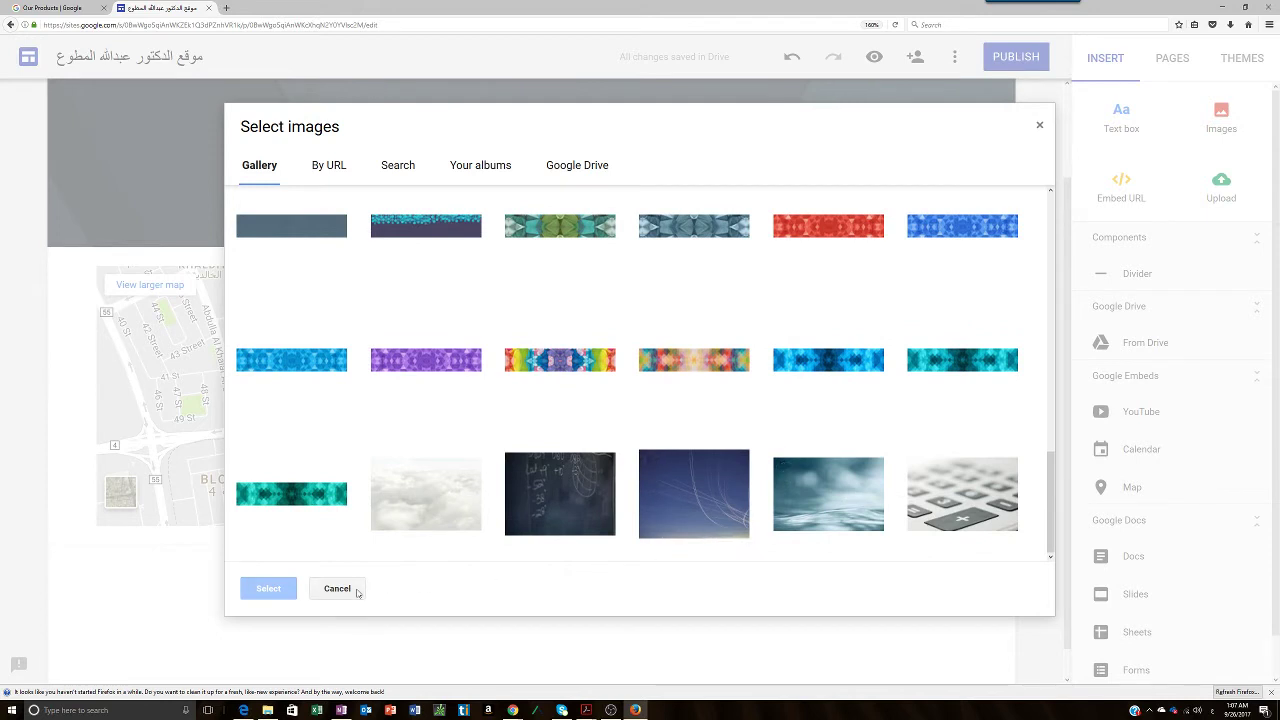
Search the web for header images with the query كلية الهندسة والبترول
left_click(398, 167)
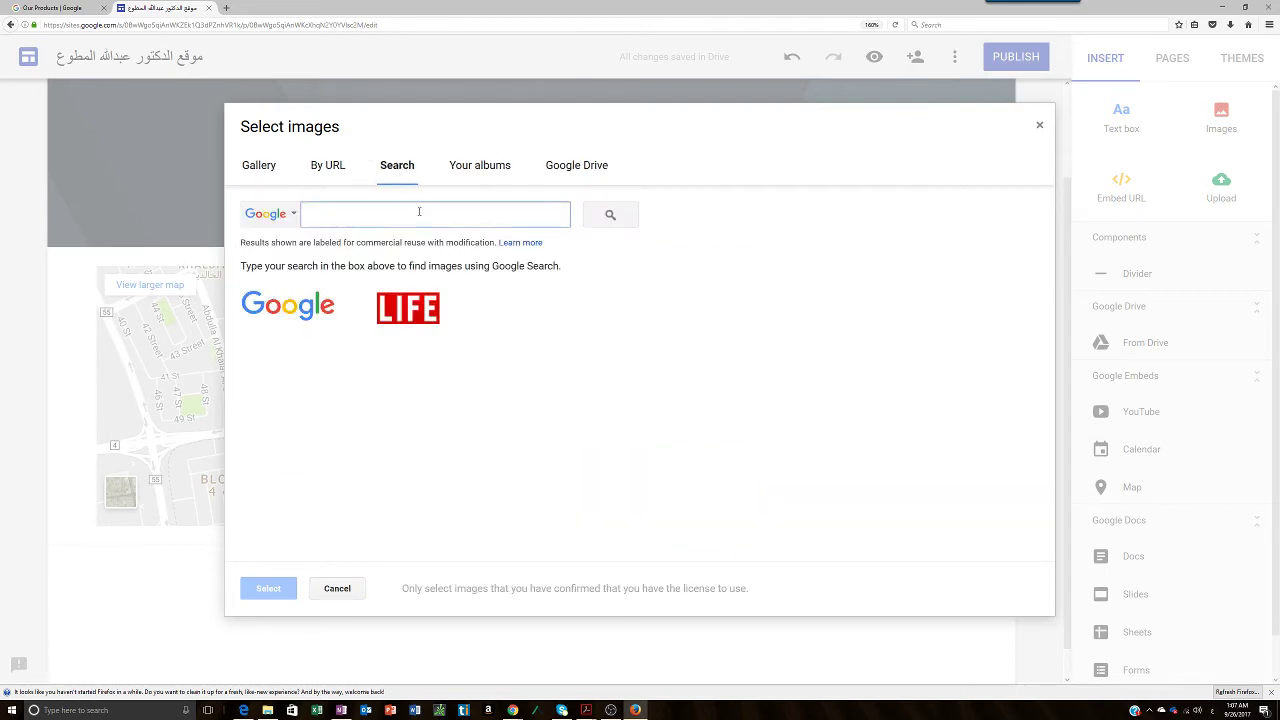
type("ل")
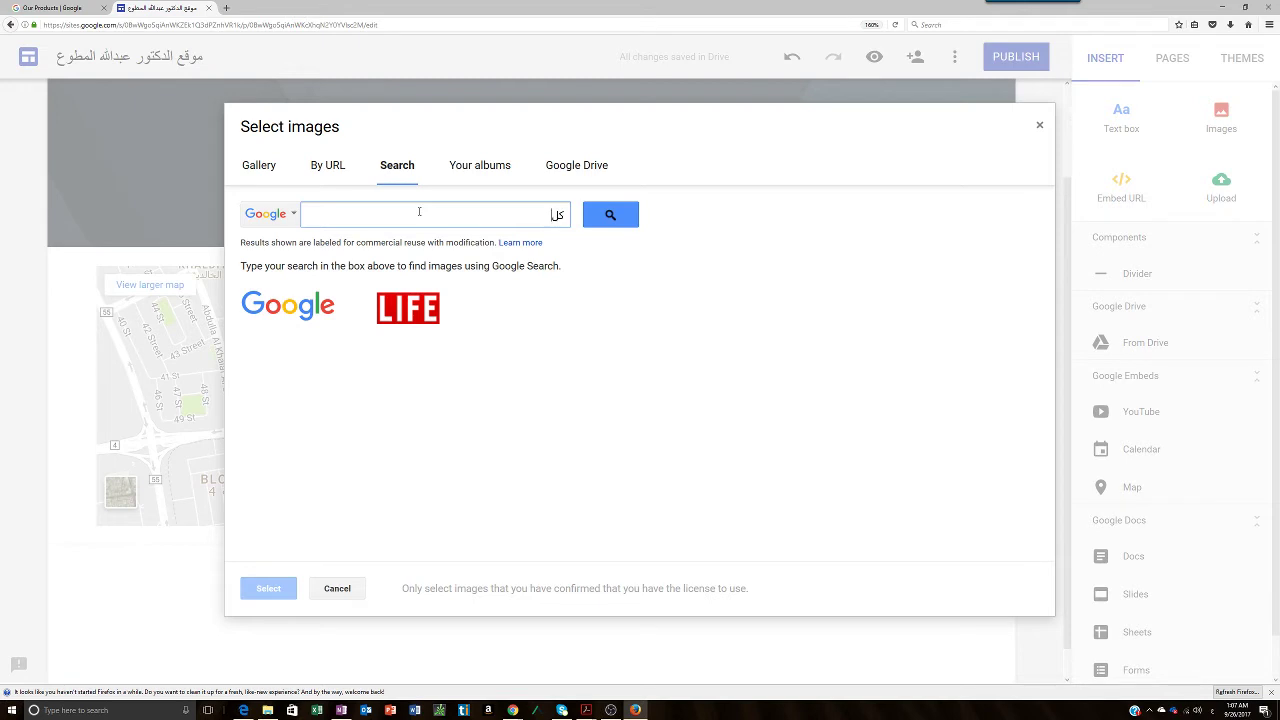
type("لية الهندسة والبترول")
key("Return")
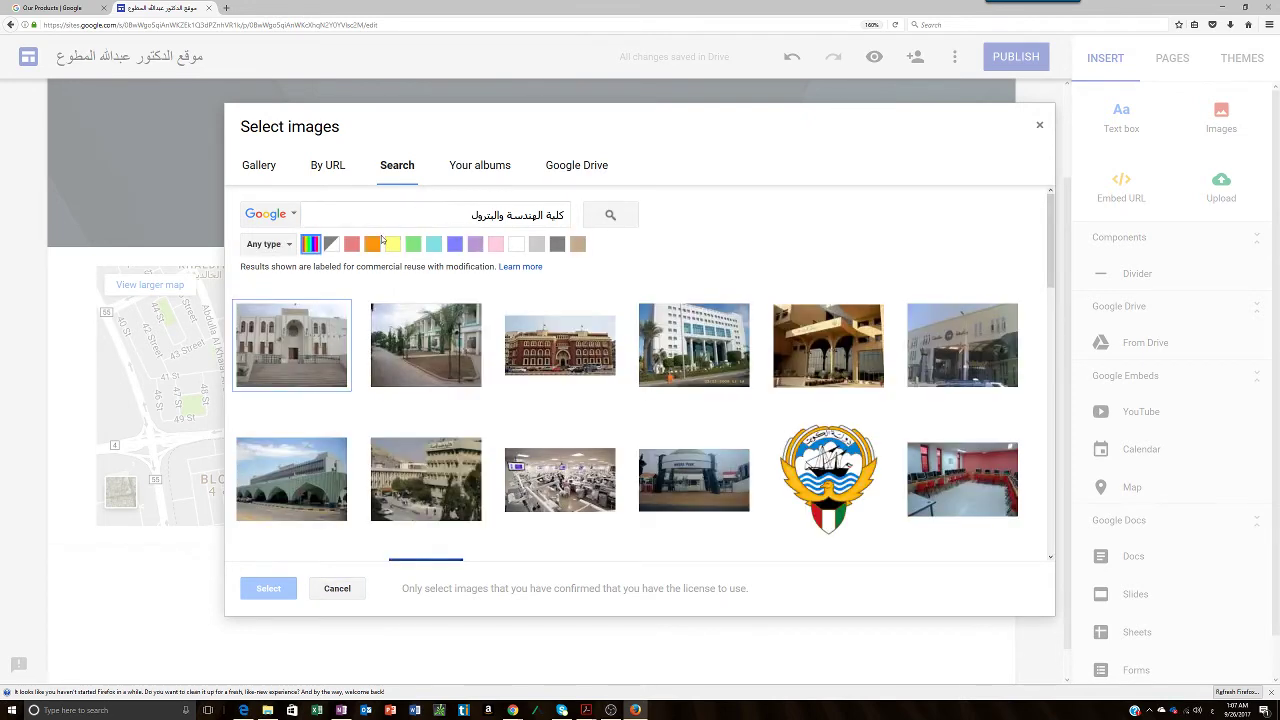
Extend the image search to كلية الهندسة والبترول جامعة الكويت and look through the results for a suitable picture
left_click(447, 218)
key("Return")
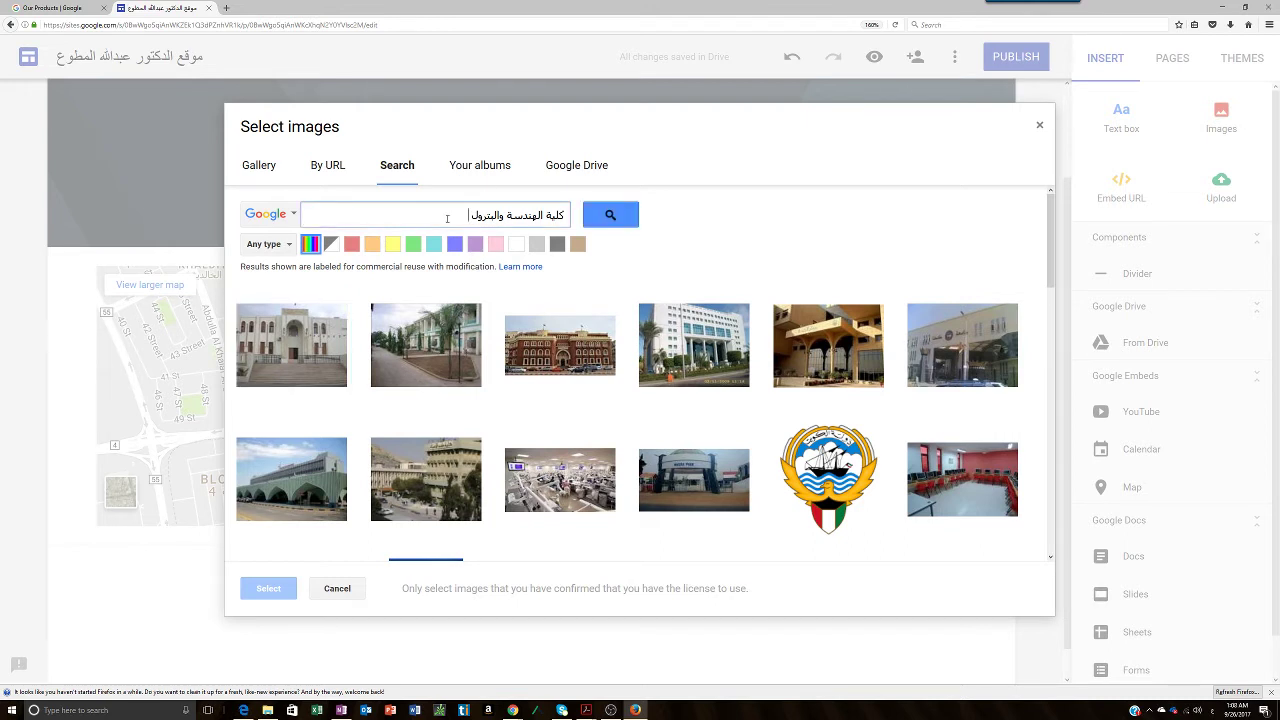
type("جامعة الكويت")
key("Return")
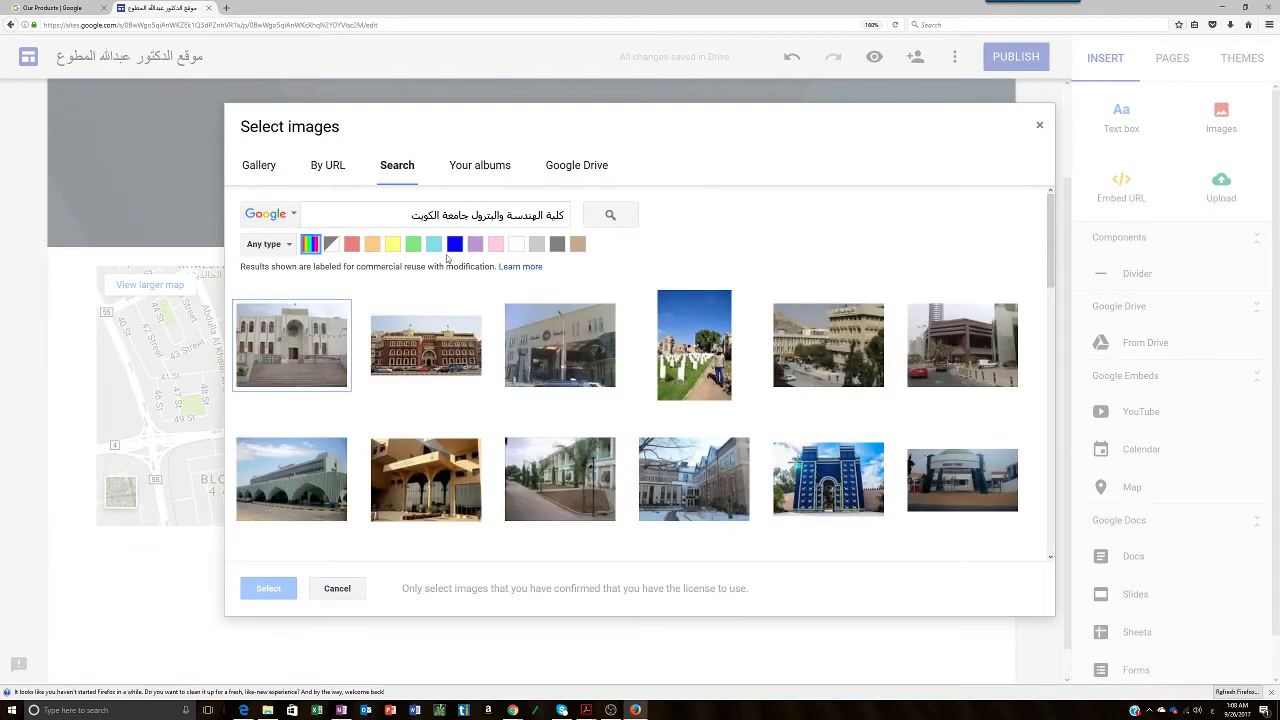
scroll(470, 338, "down", 3)
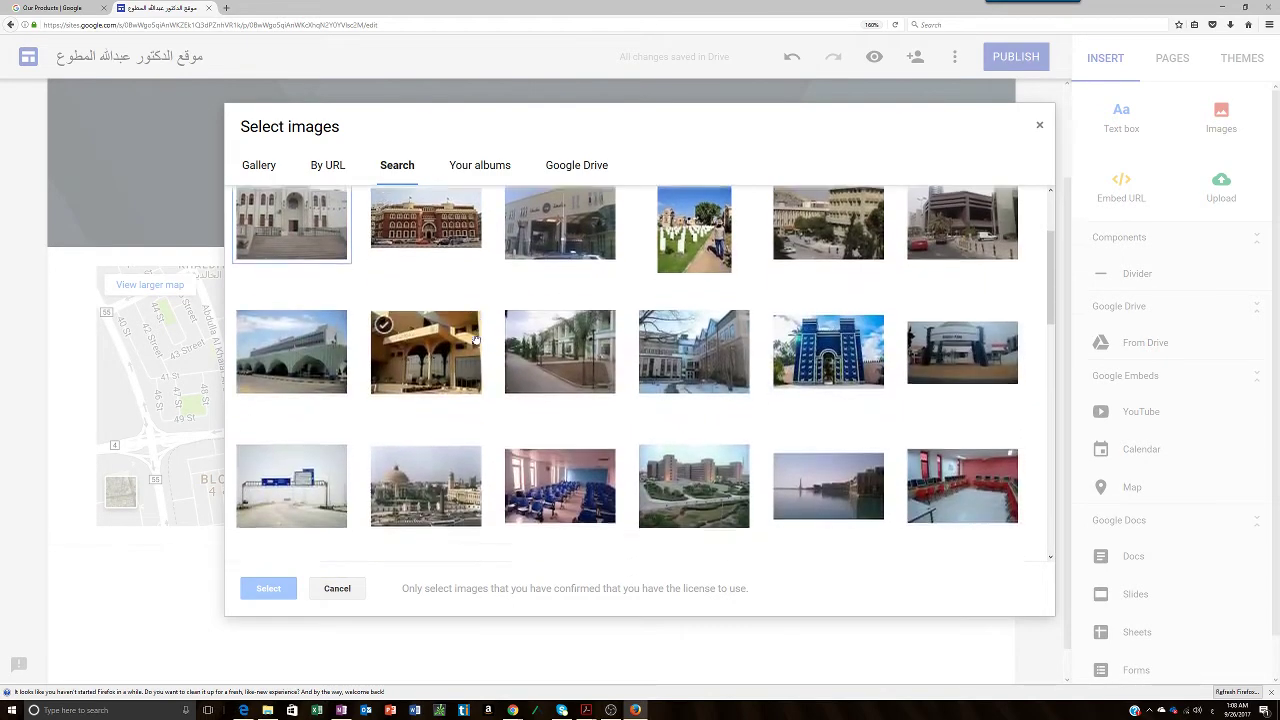
scroll(475, 340, "down", 10)
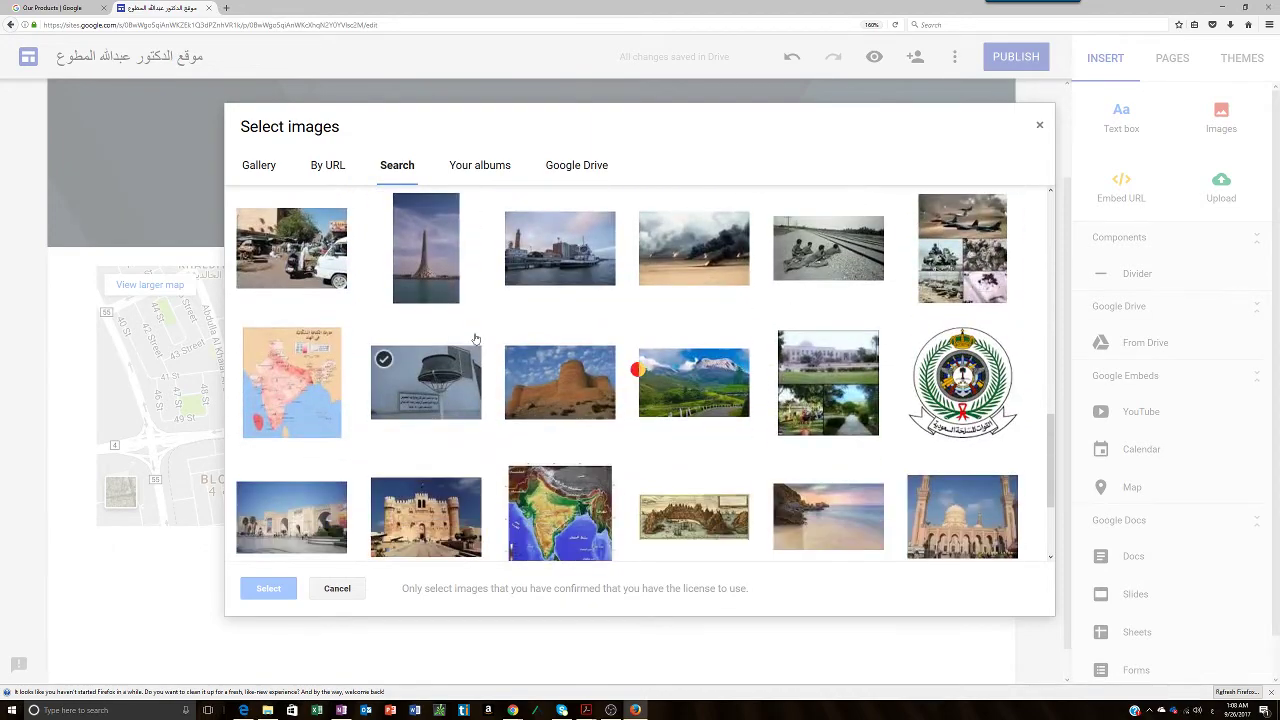
scroll(475, 340, "down", 1)
scroll(475, 340, "up", 15)
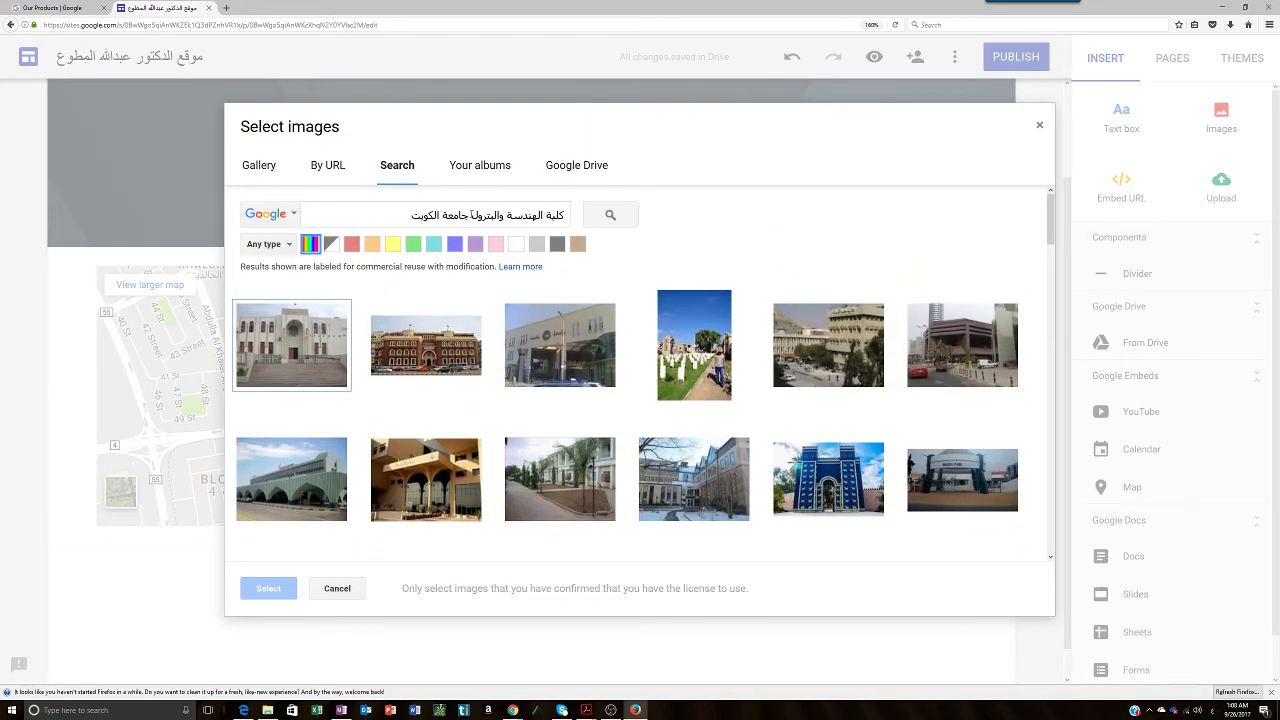
Search images for جامعة الكويت كلية الهندسة and examine the results for a picture of the college
left_click_drag(471, 215, 591, 213)
key("BackSpace")
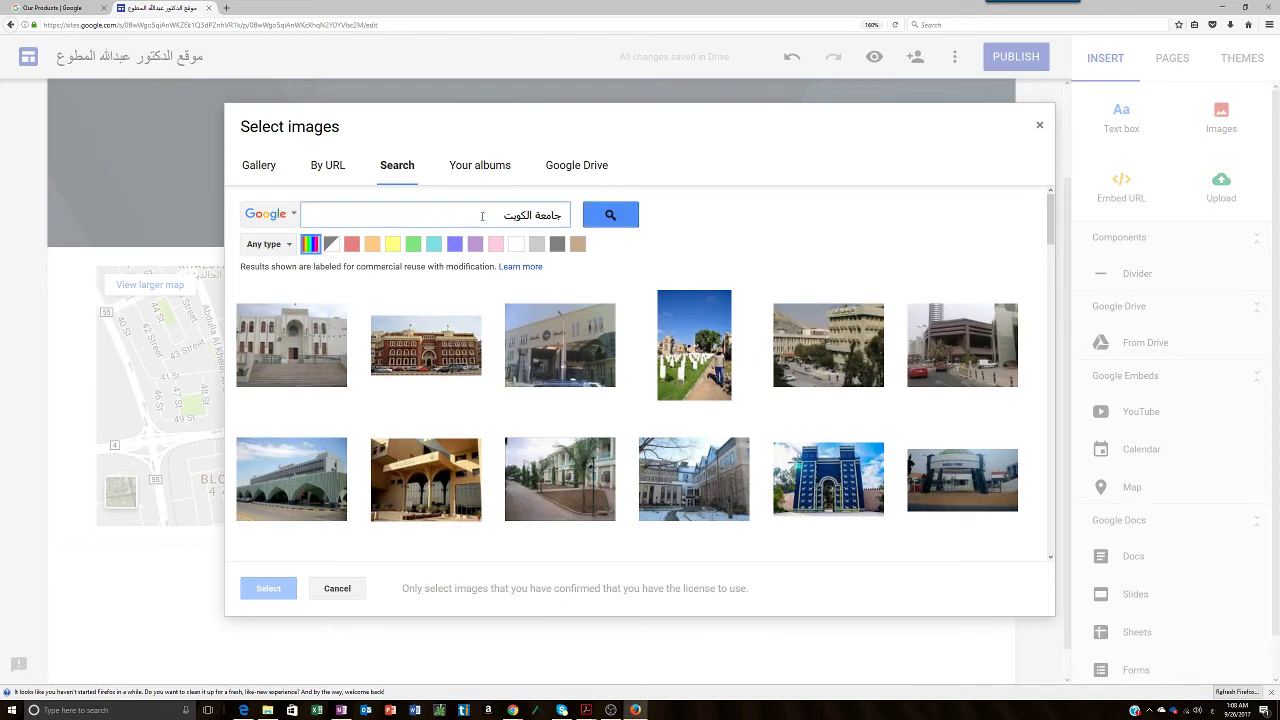
type("كلية الهندسة")
key("Return")
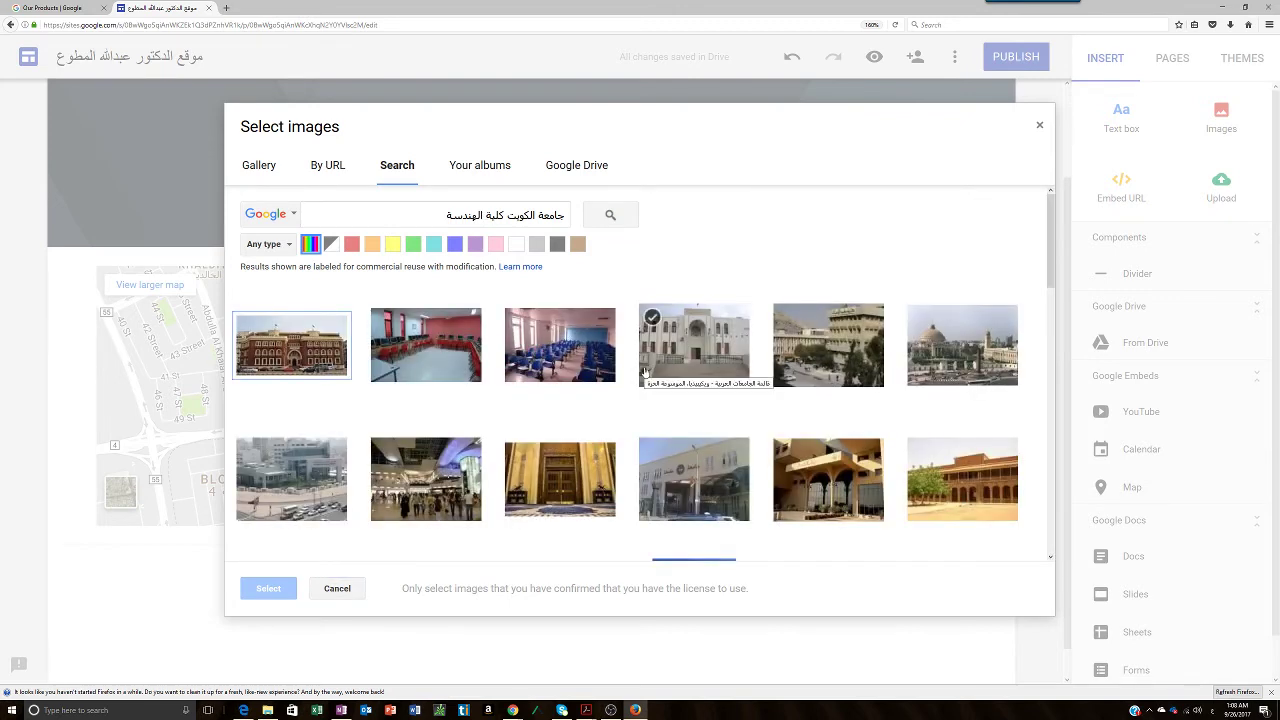
scroll(643, 372, "down", 4)
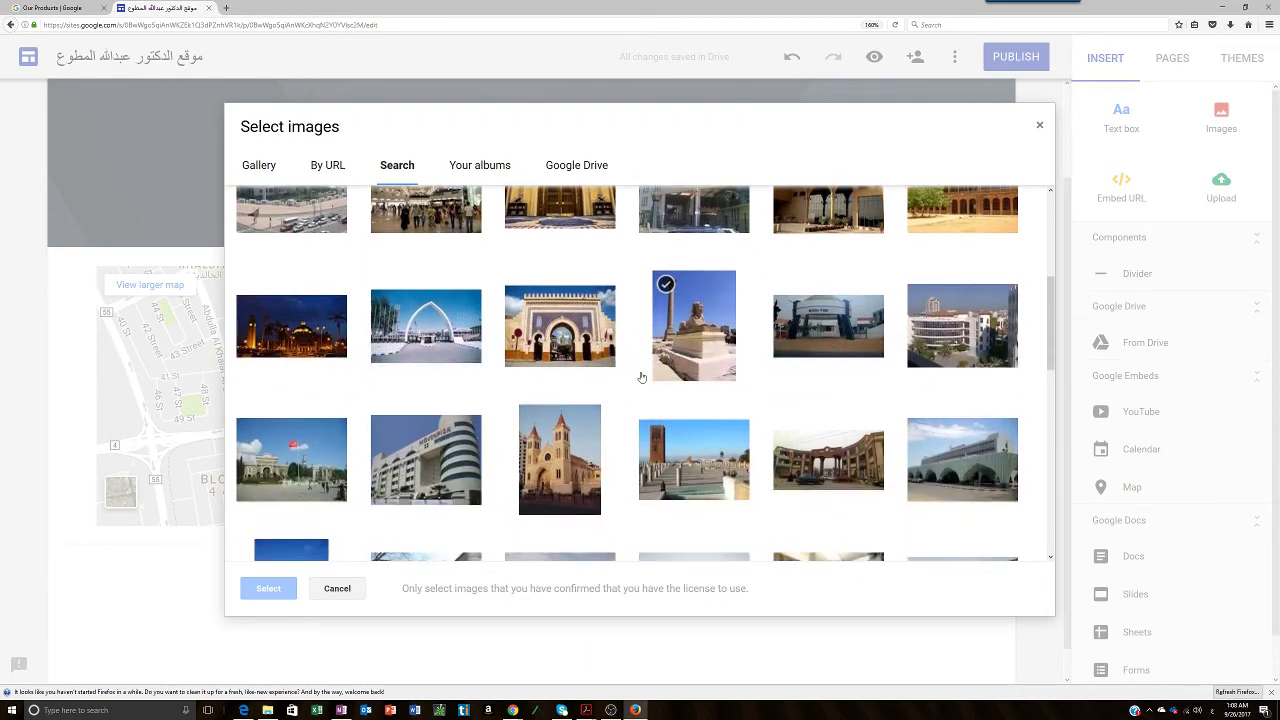
scroll(642, 376, "down", 5)
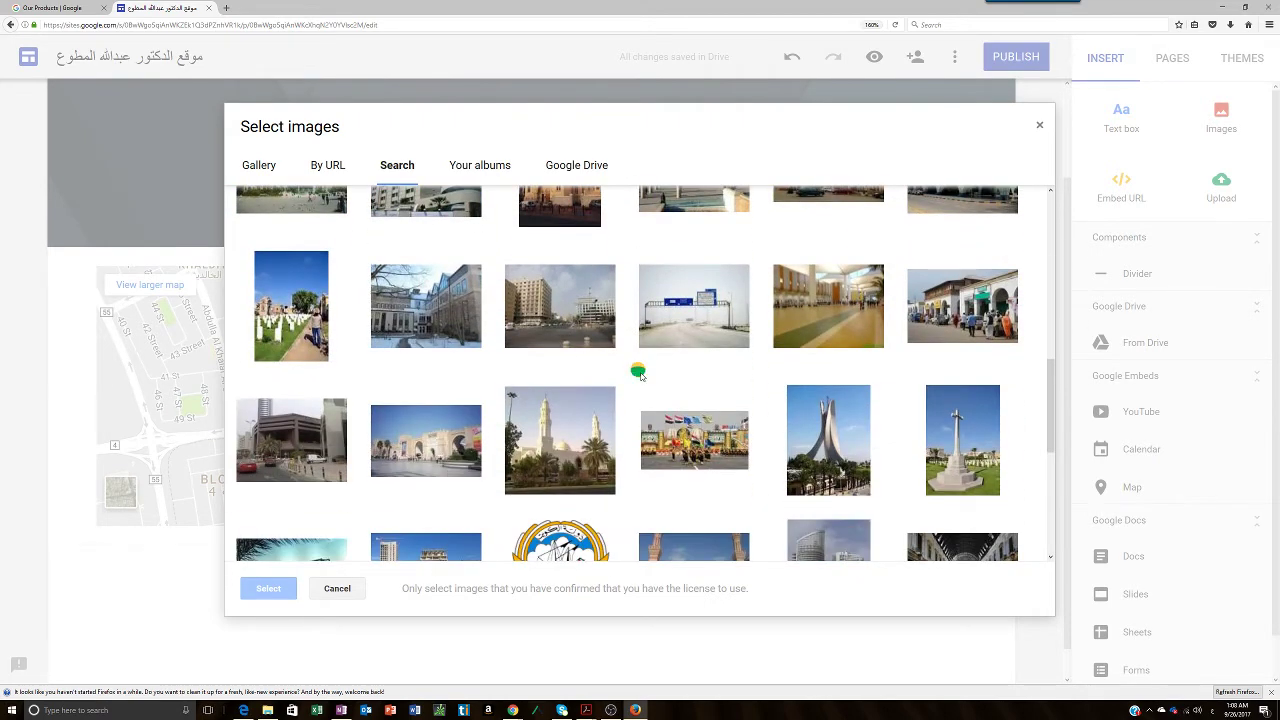
scroll(634, 391, "down", 1)
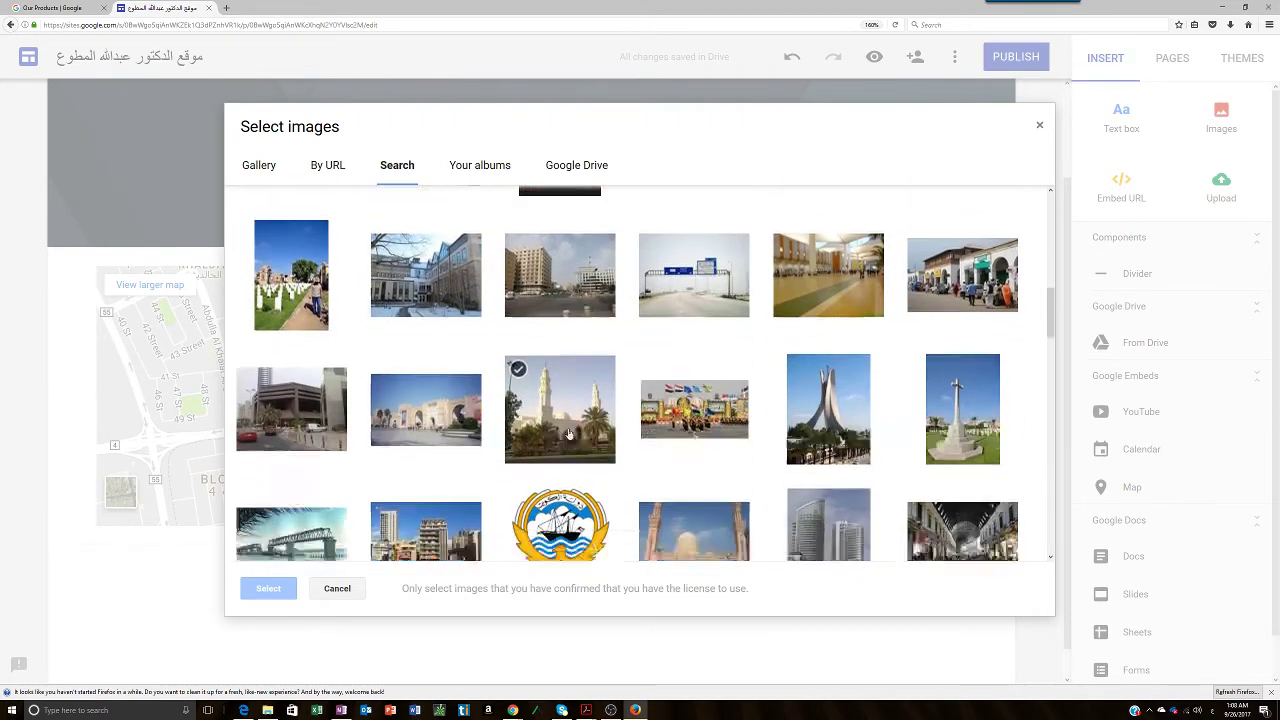
scroll(569, 433, "down", 8)
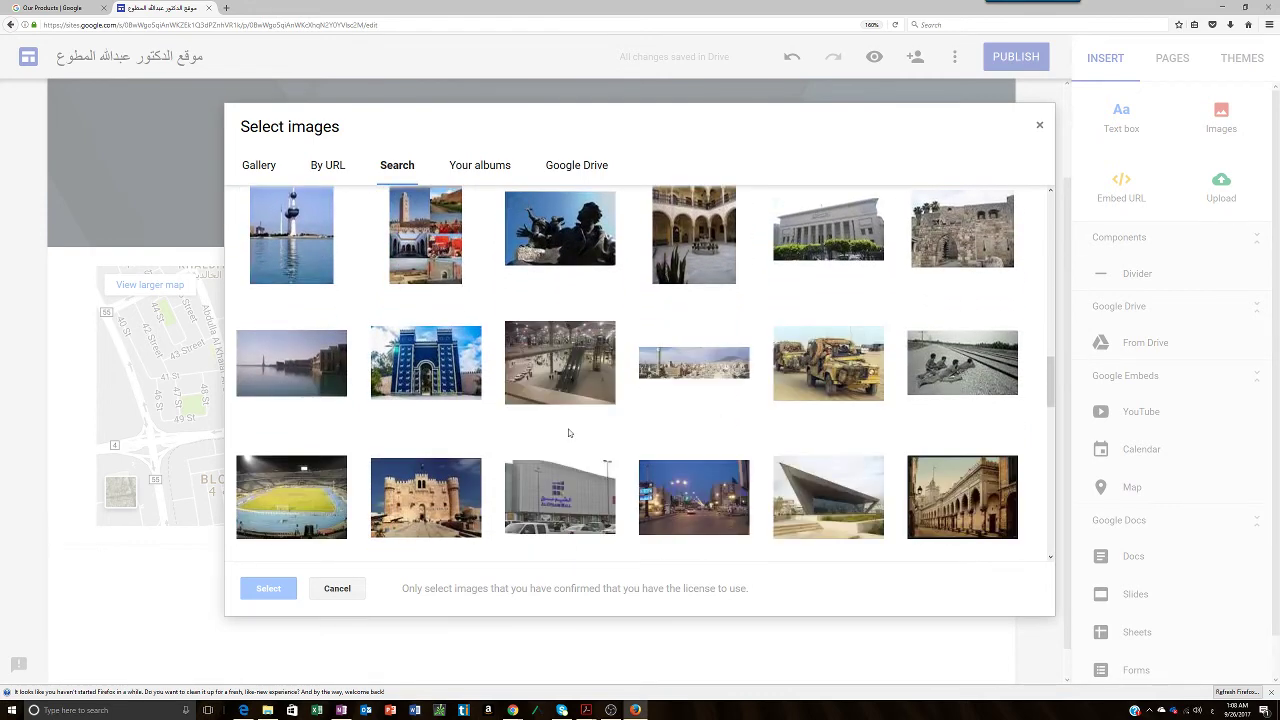
scroll(569, 433, "down", 5)
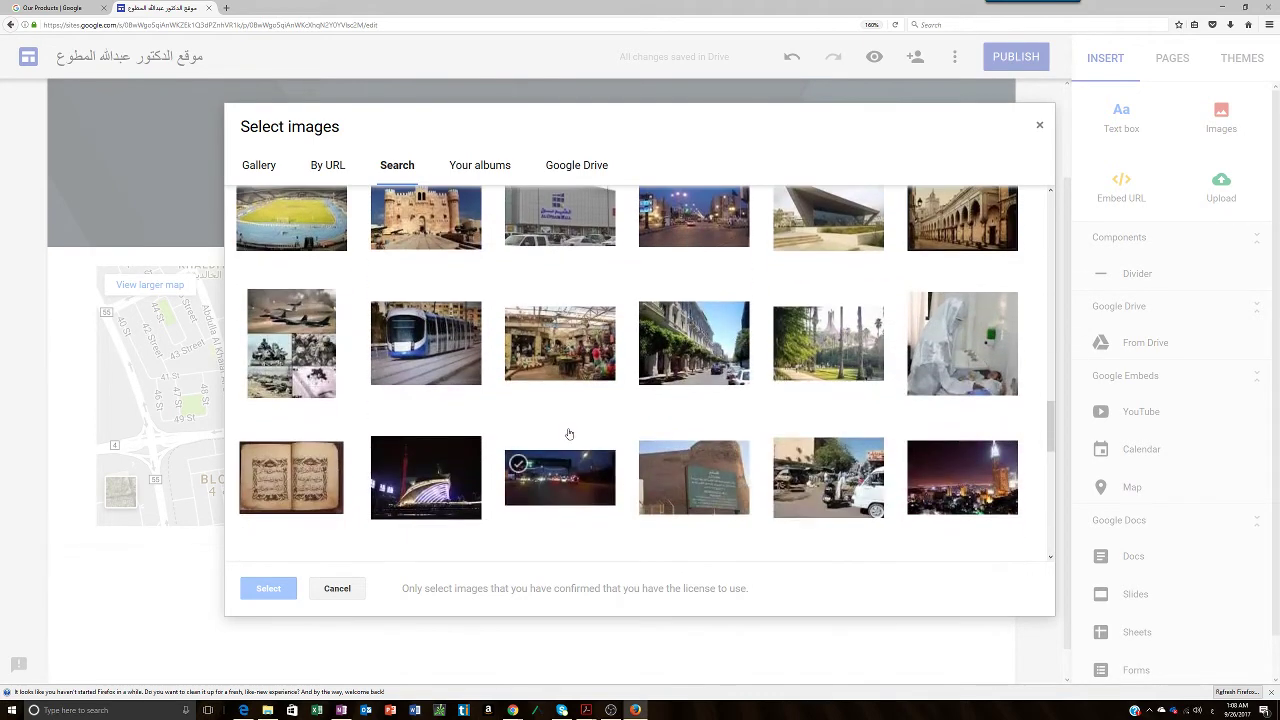
scroll(569, 433, "down", 9)
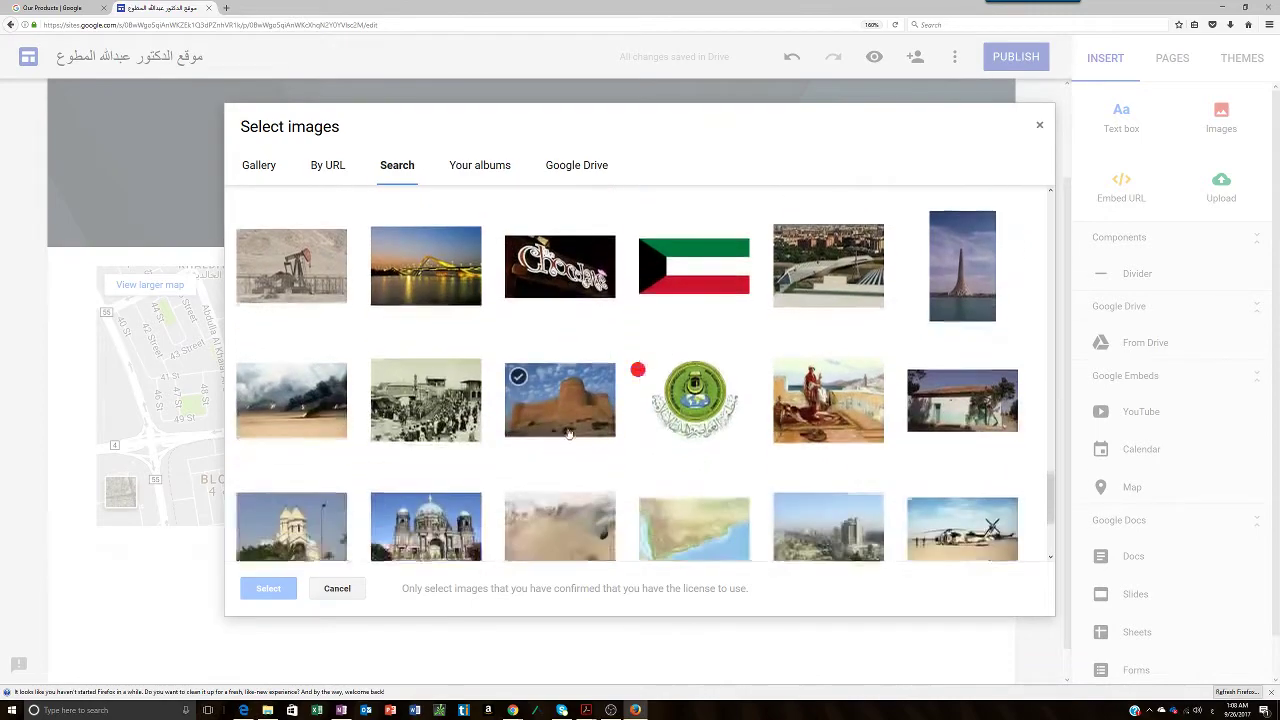
scroll(569, 433, "down", 3)
scroll(569, 433, "down", 8)
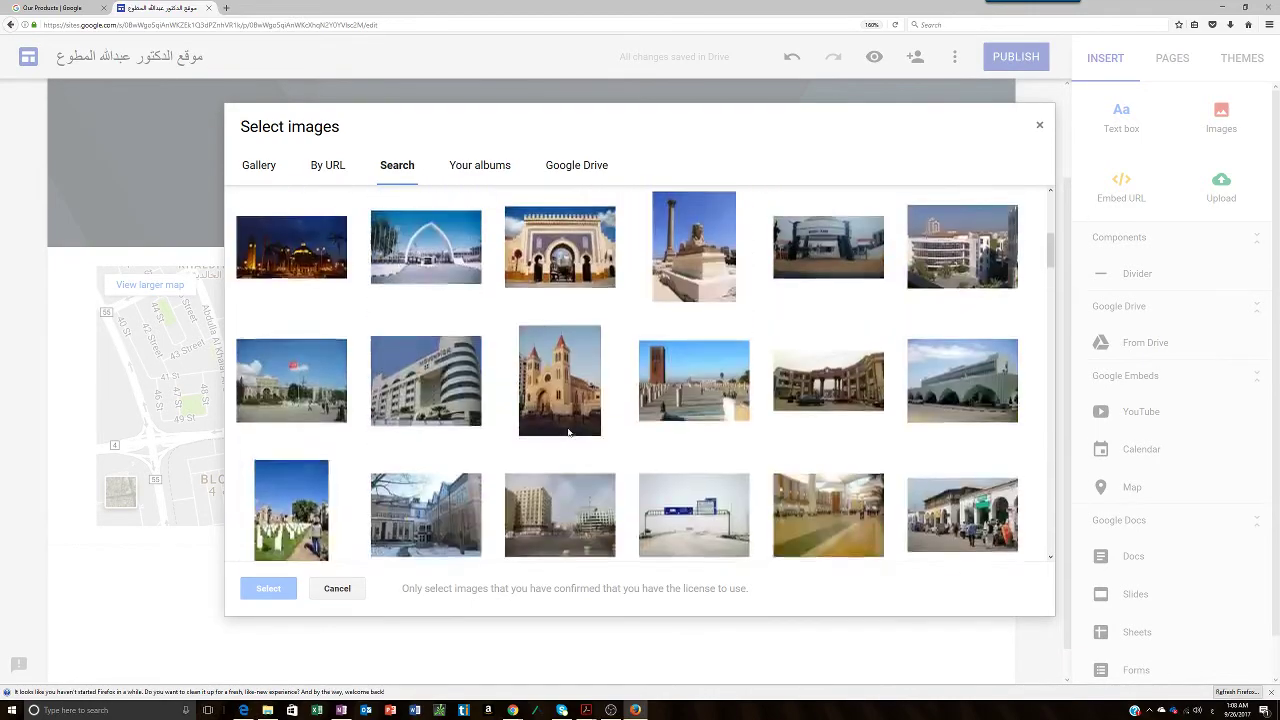
scroll(569, 433, "up", 20)
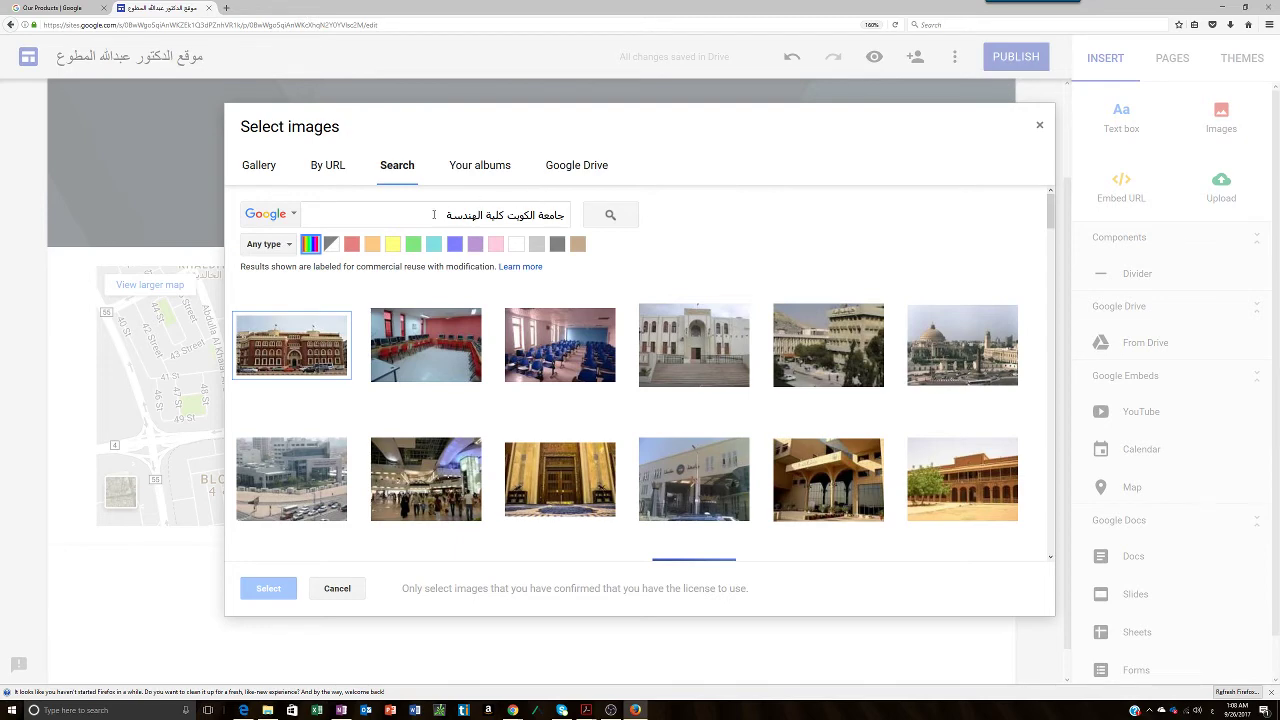
Replace the image query with كلية الهندسة الخالدية and browse the results for a building photo
left_click(434, 214)
left_click_drag(430, 213, 573, 210)
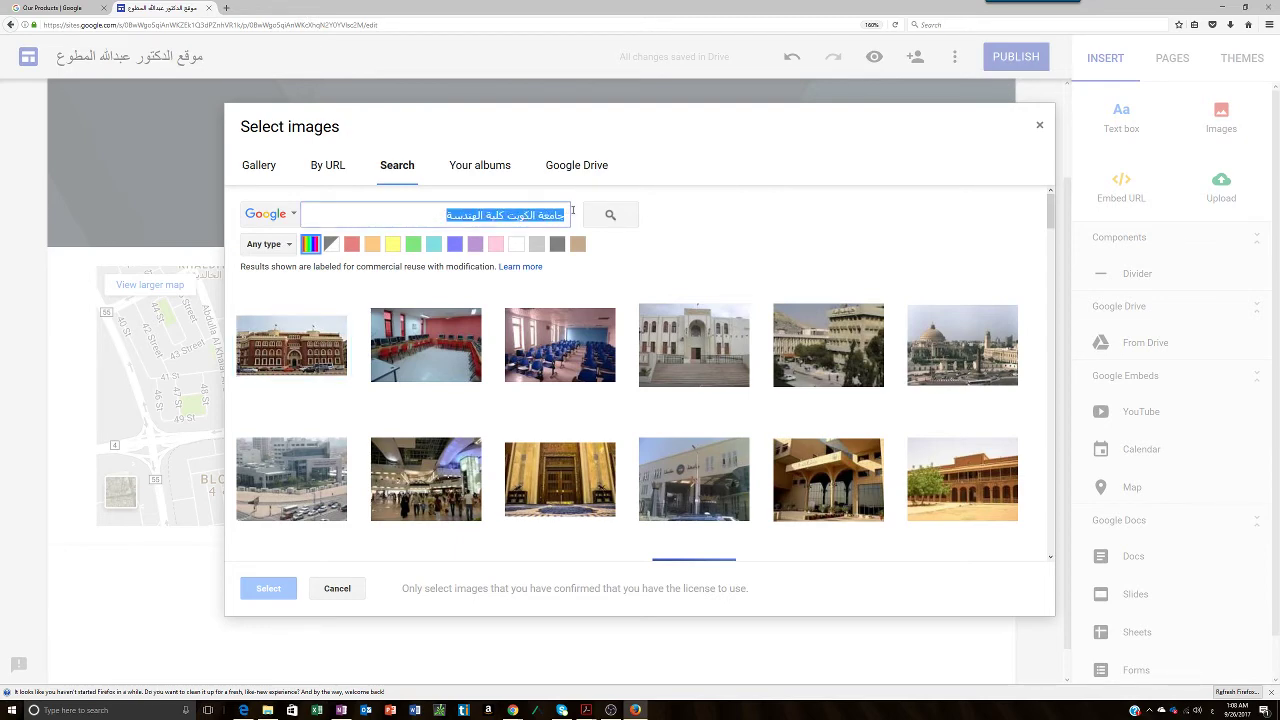
type("كلية الهندسة ا")
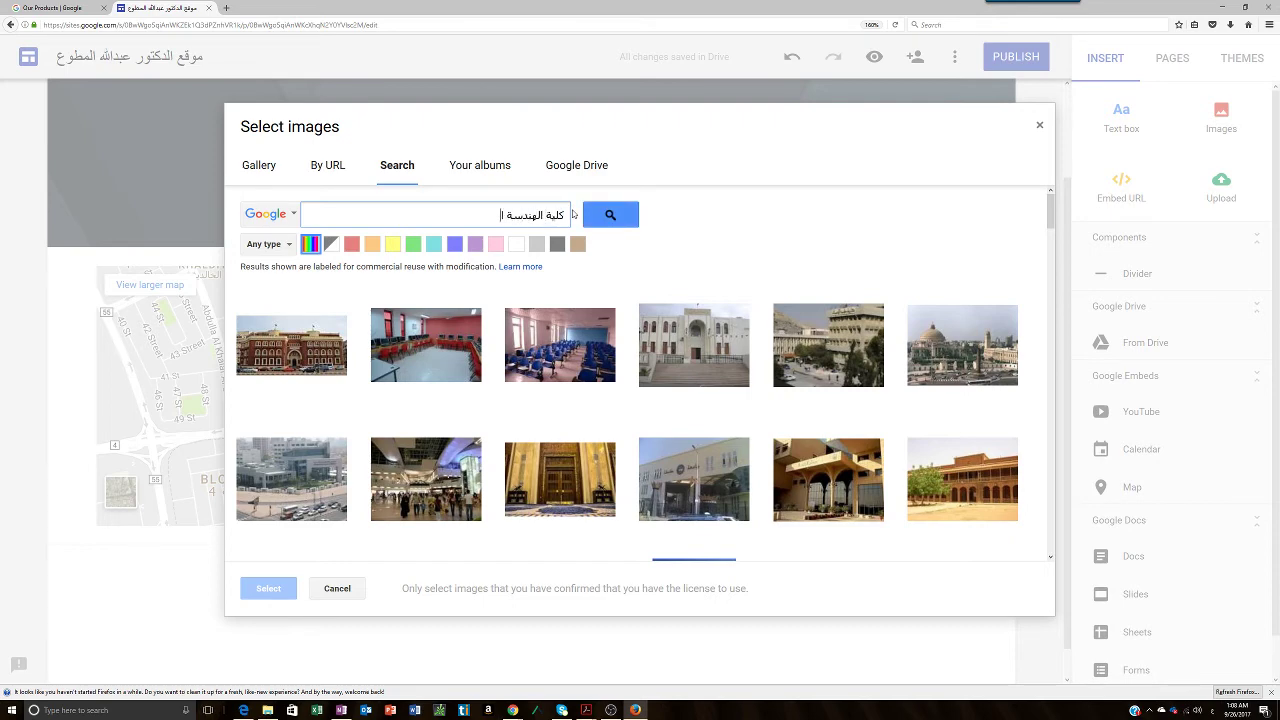
type("لخالدية")
key("Return")
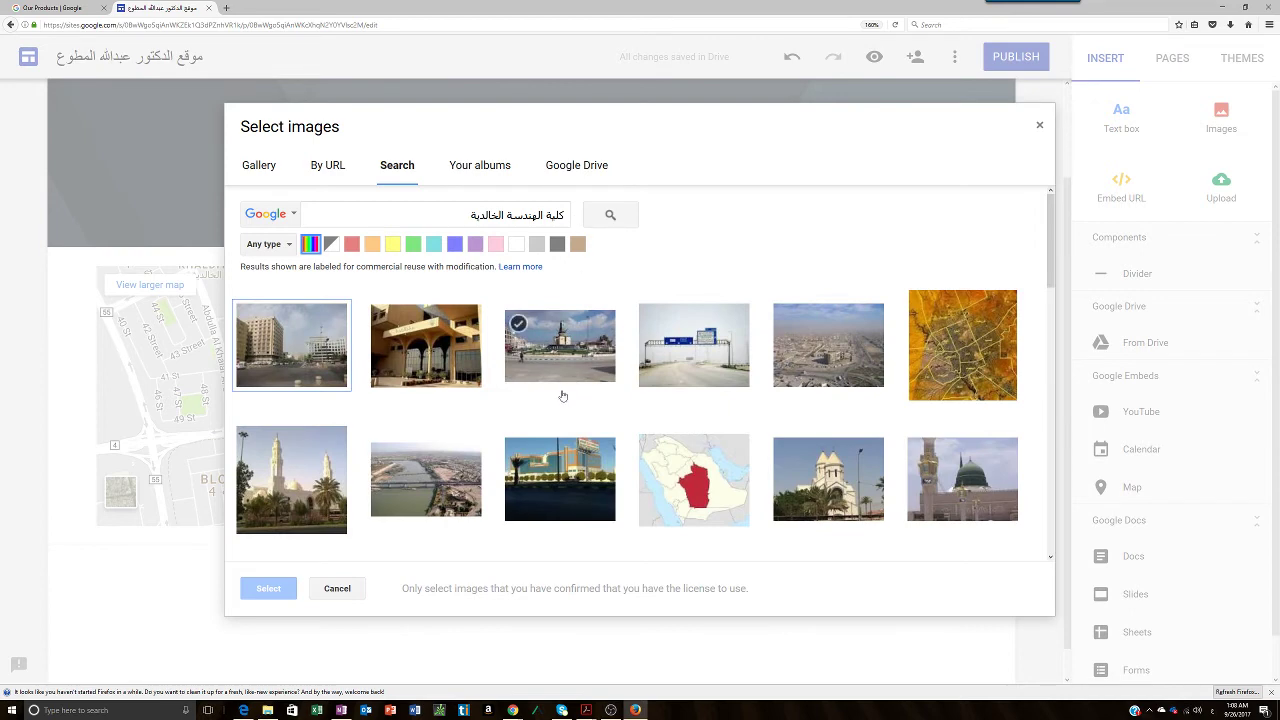
scroll(562, 397, "down", 2)
scroll(562, 397, "down", 1)
scroll(561, 392, "down", 1)
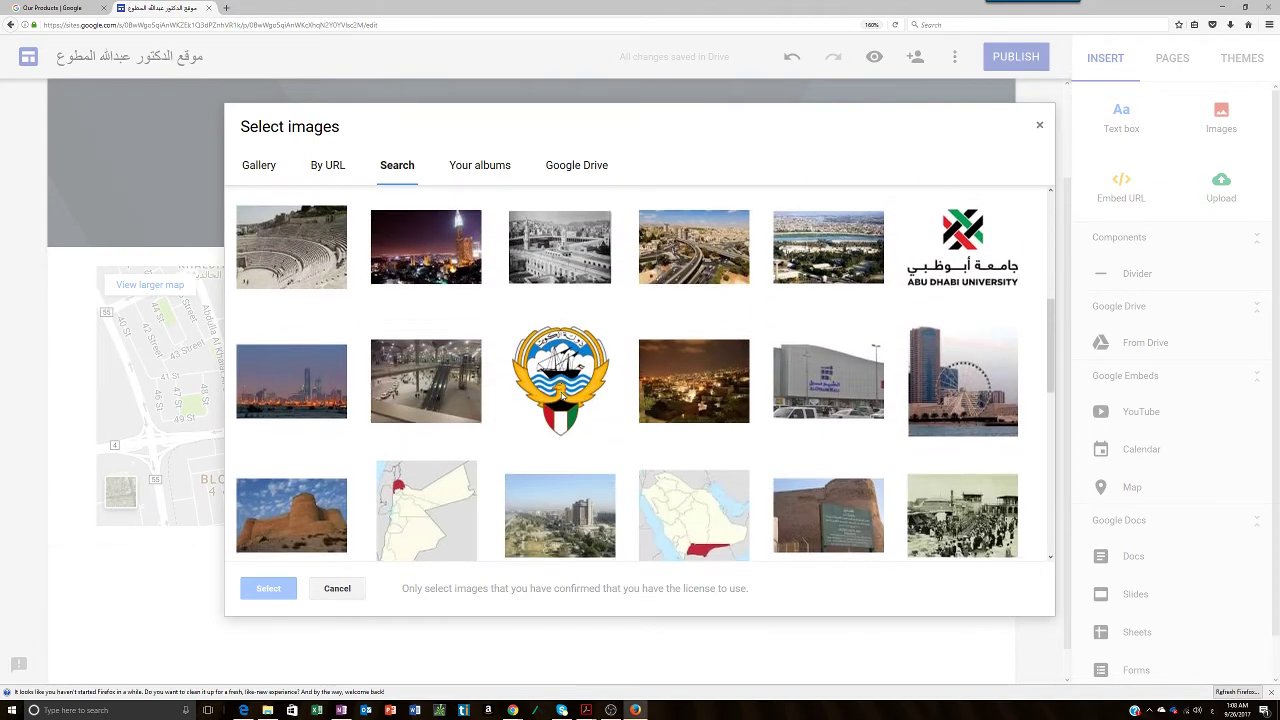
scroll(561, 397, "down", 4)
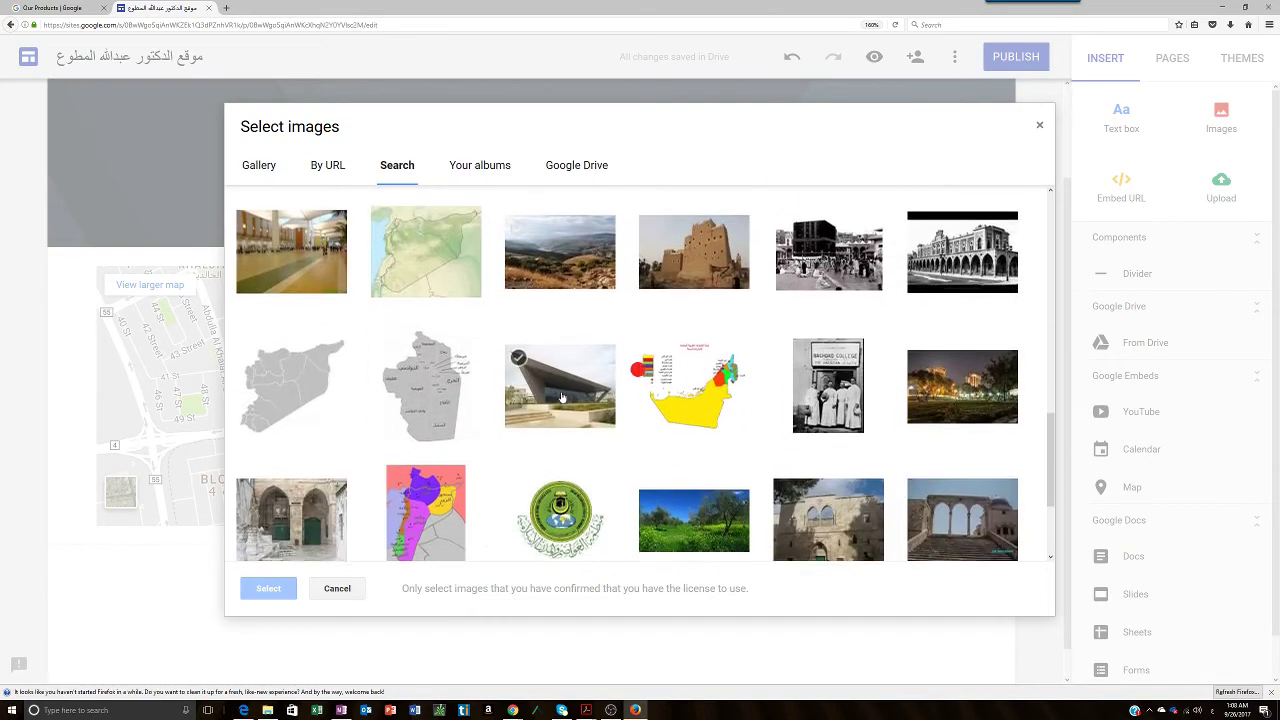
scroll(562, 397, "up", 10)
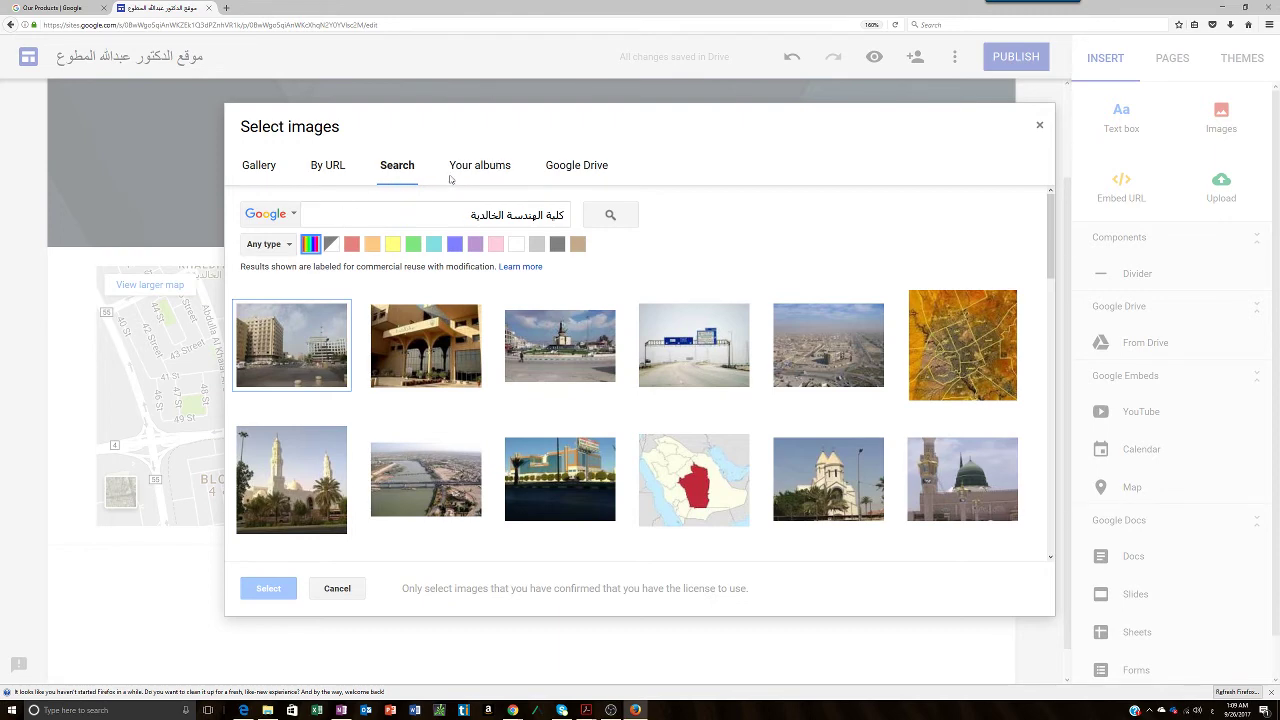
Search images for كلية الهندسة والبترول الخالدية and use the photo of the arched building entrance as the page header
left_click_drag(431, 215, 589, 208)
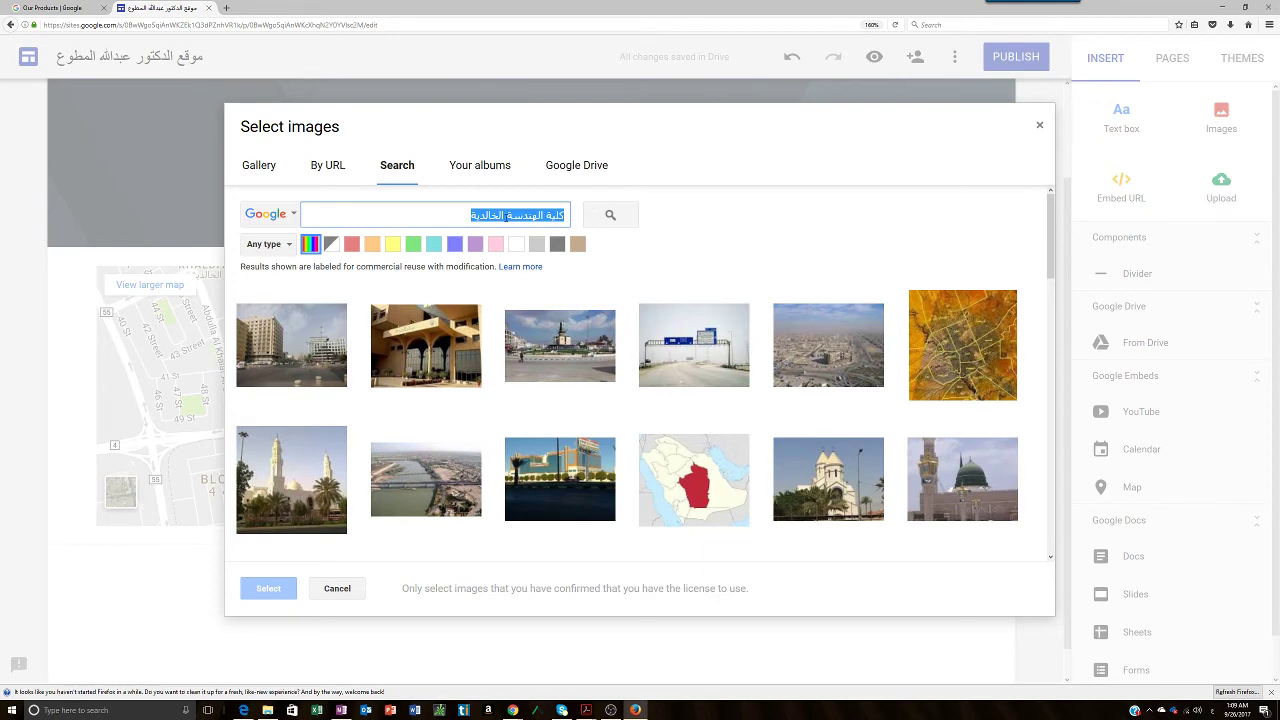
left_click(507, 215)
type("والبت")
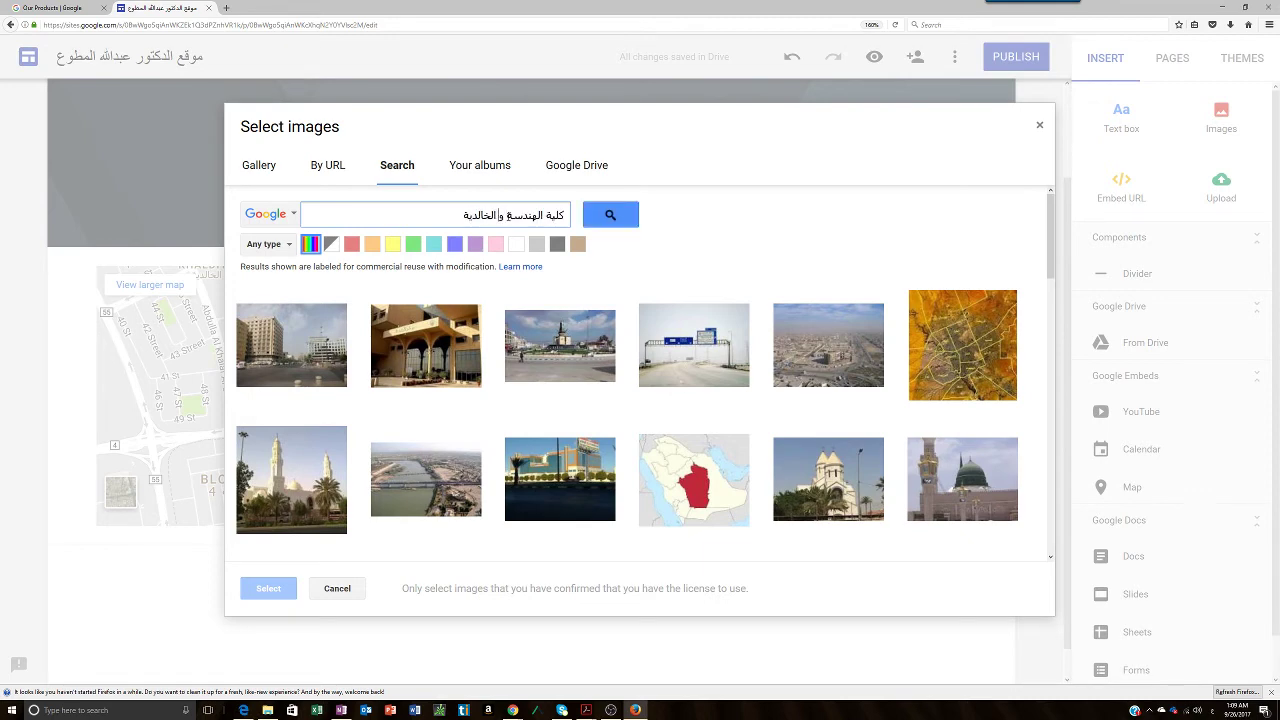
type("رول")
key("Return")
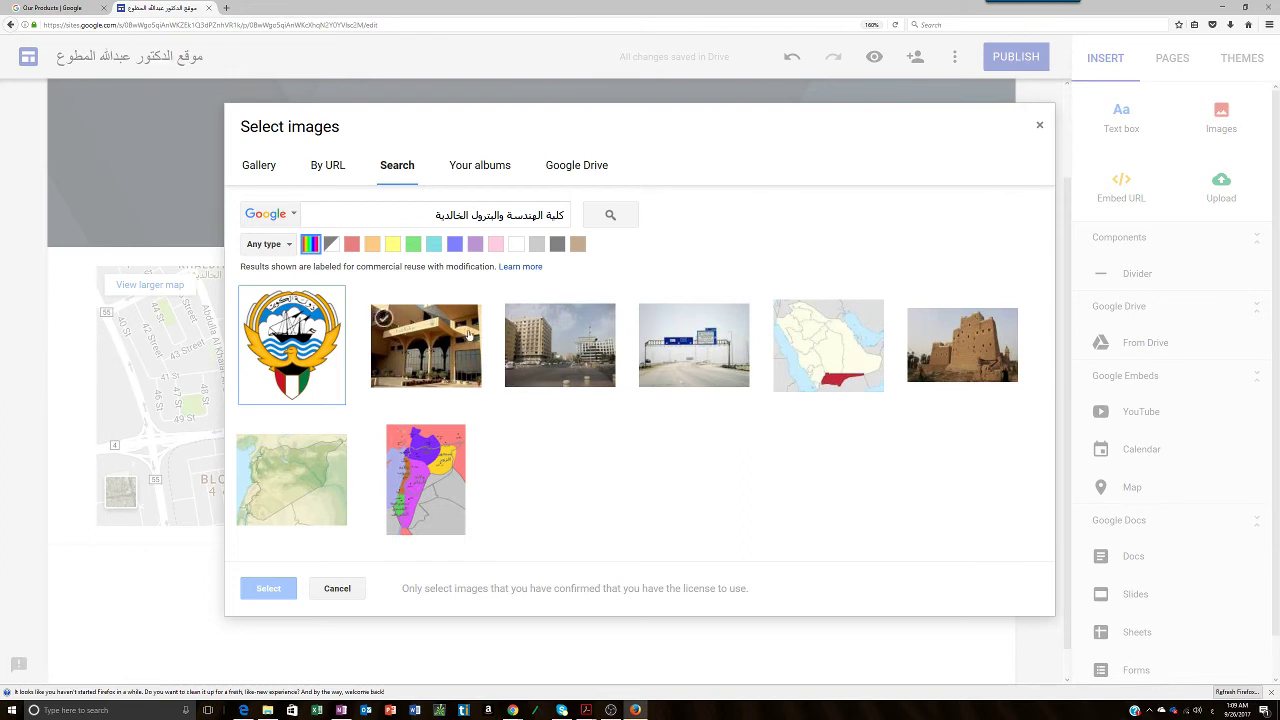
left_click(437, 355)
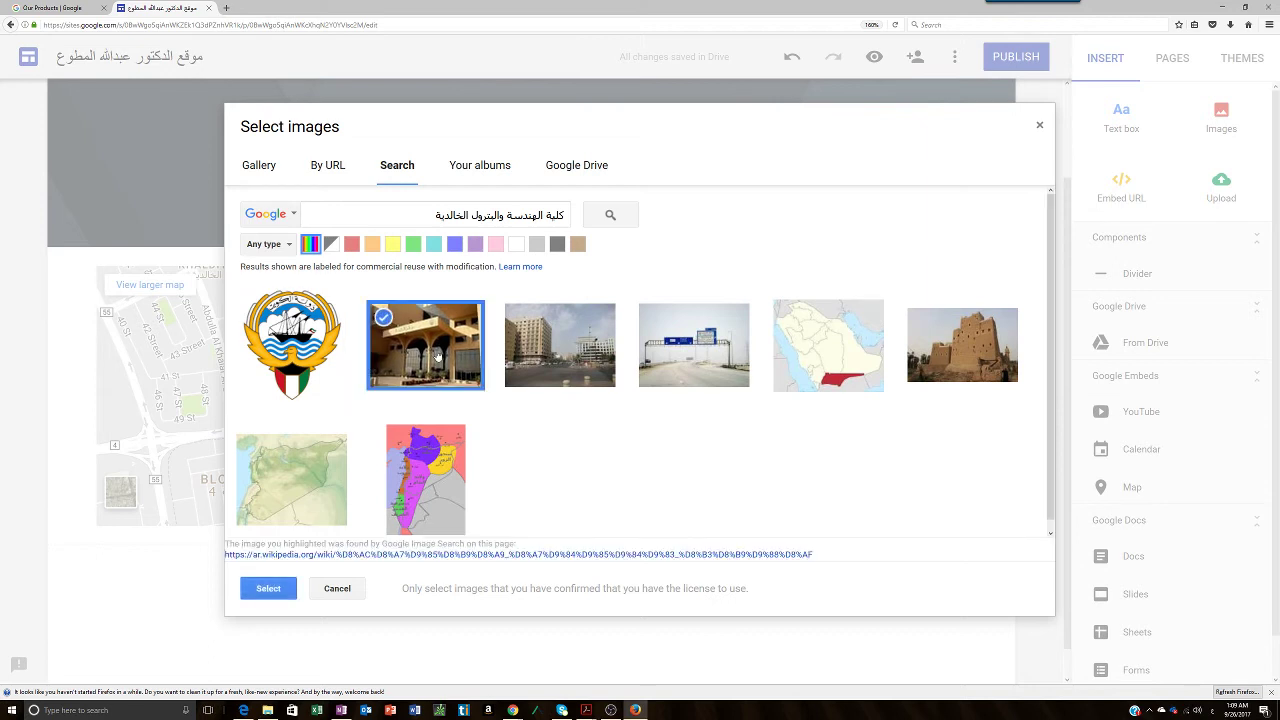
left_click(268, 588)
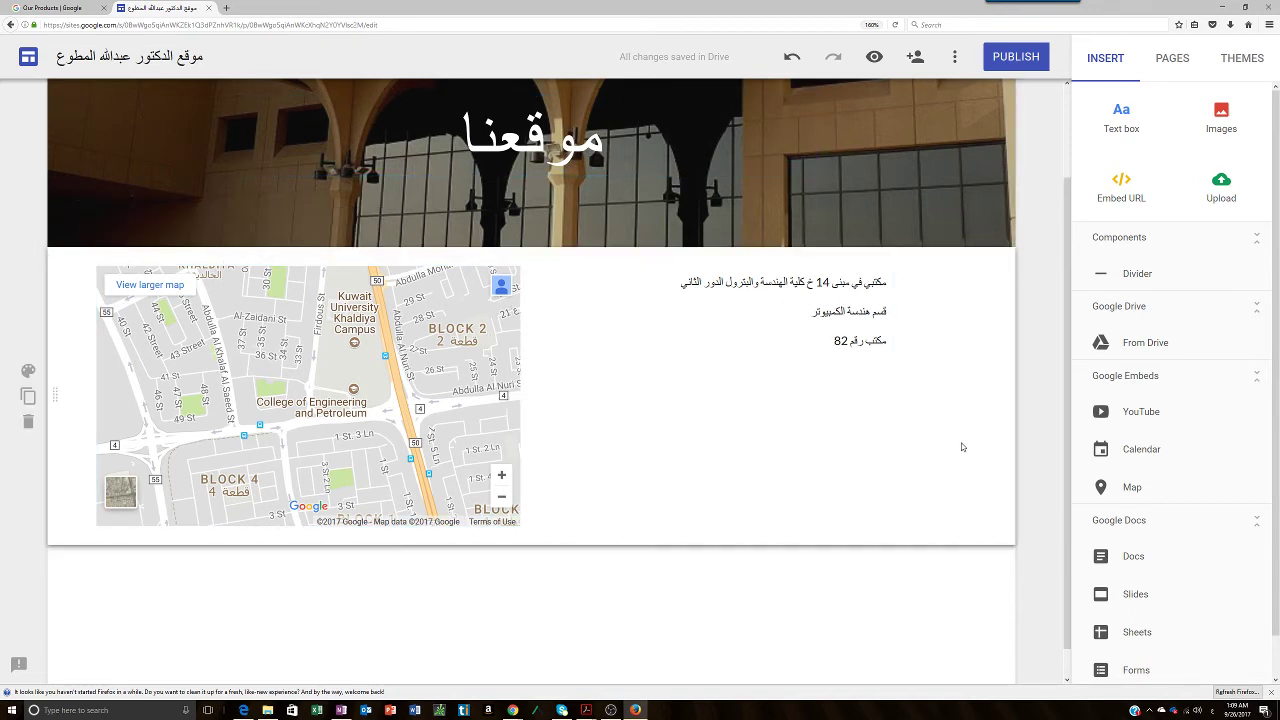
Start publishing the site and enter a web address made of the owner's title and surname followed by "site"
left_click(1016, 58)
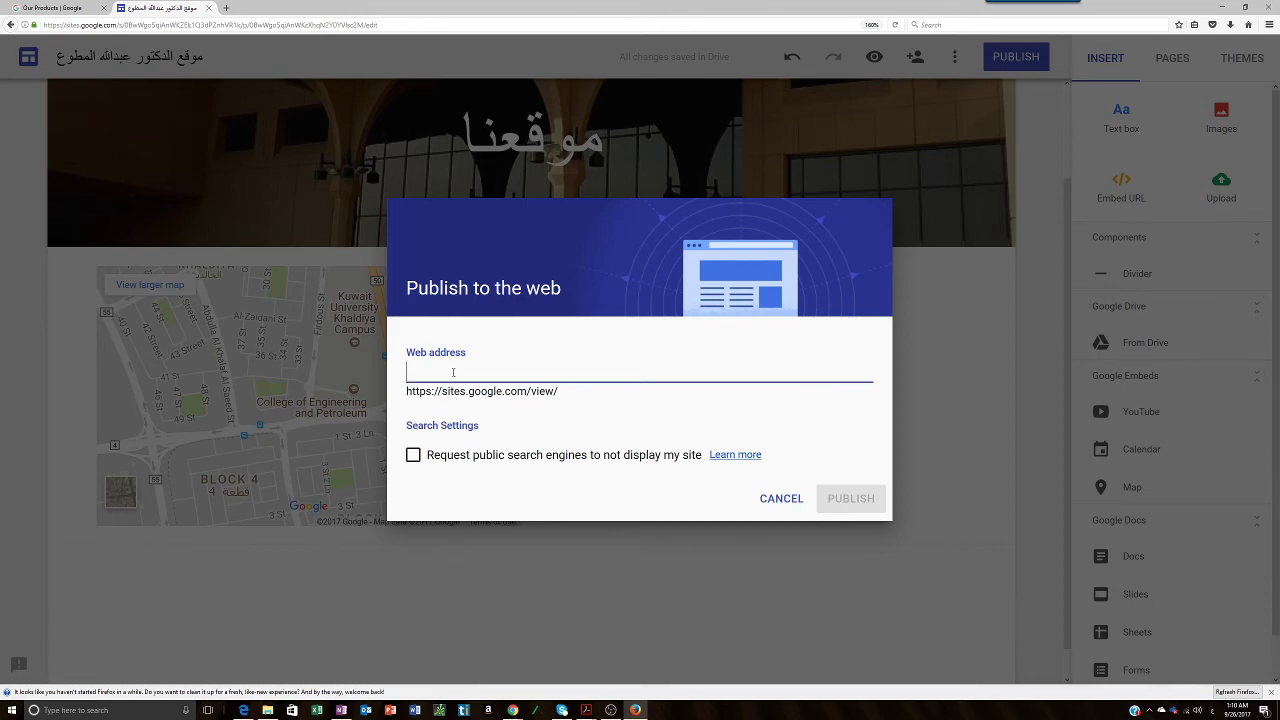
type("ة")
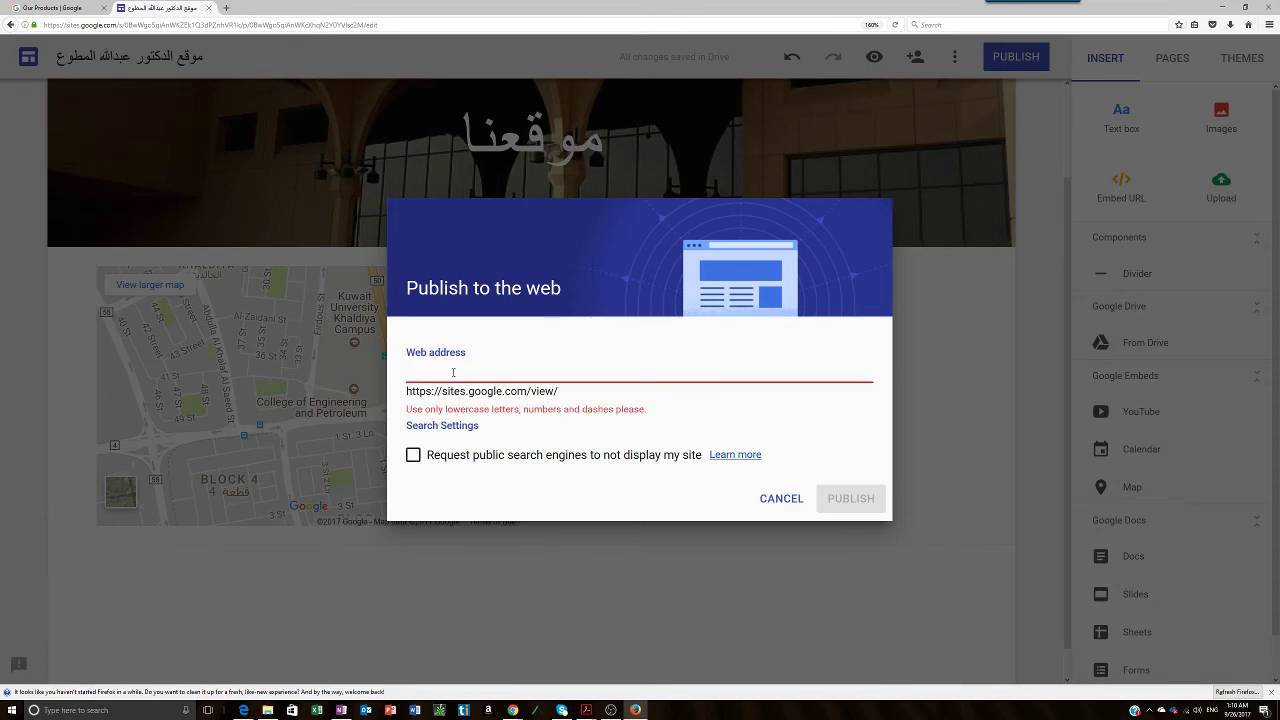
type("drmutawa")
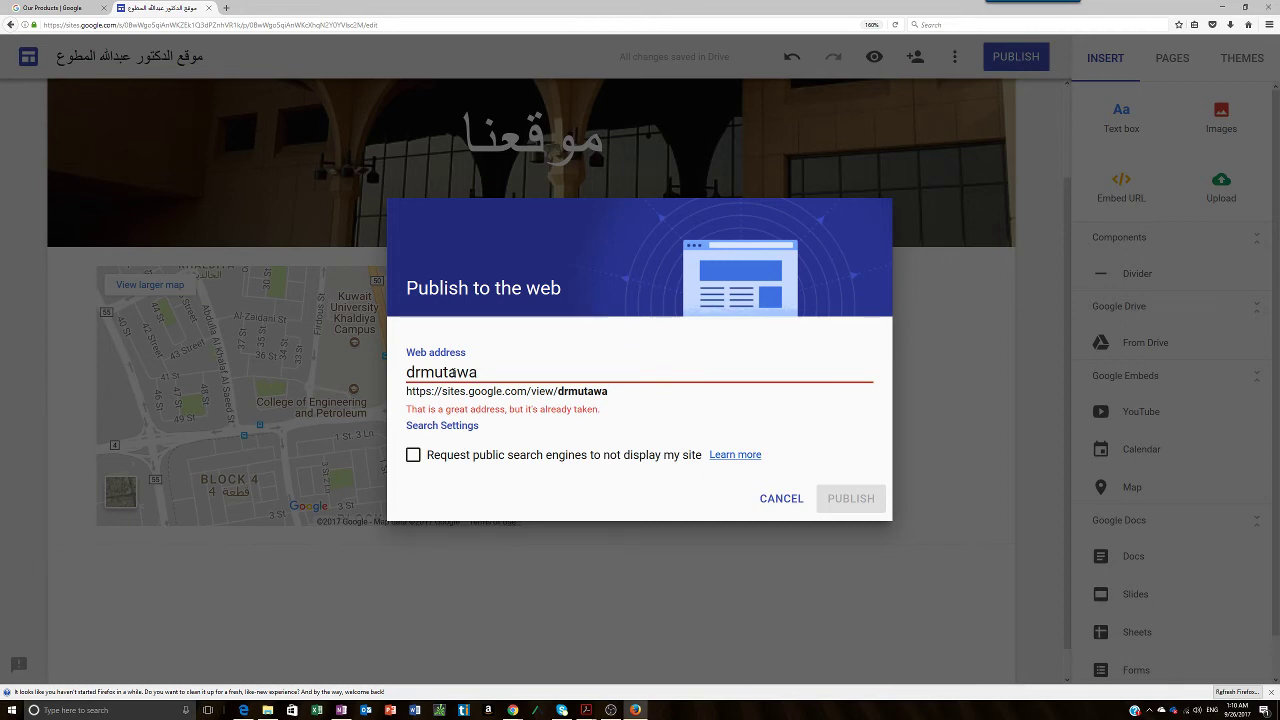
type("site")
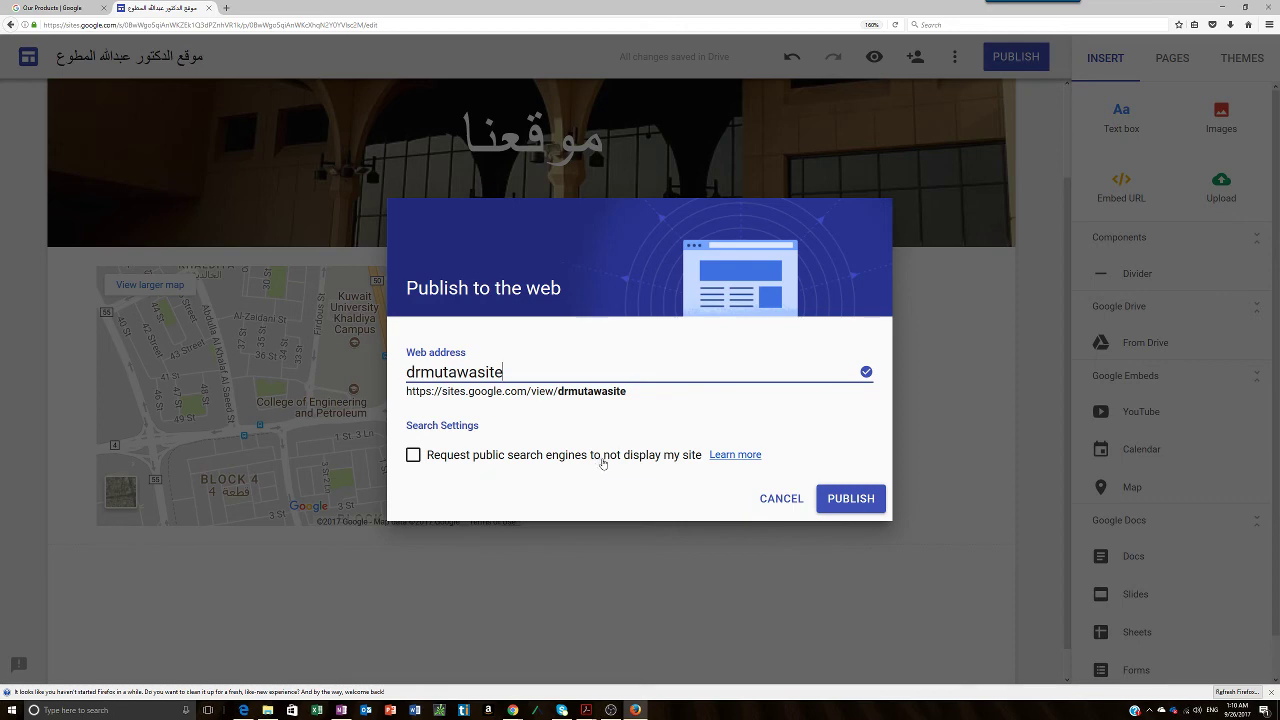
Turn the request to hide the site from public search engines on and off again, and publish the site
left_click(414, 456)
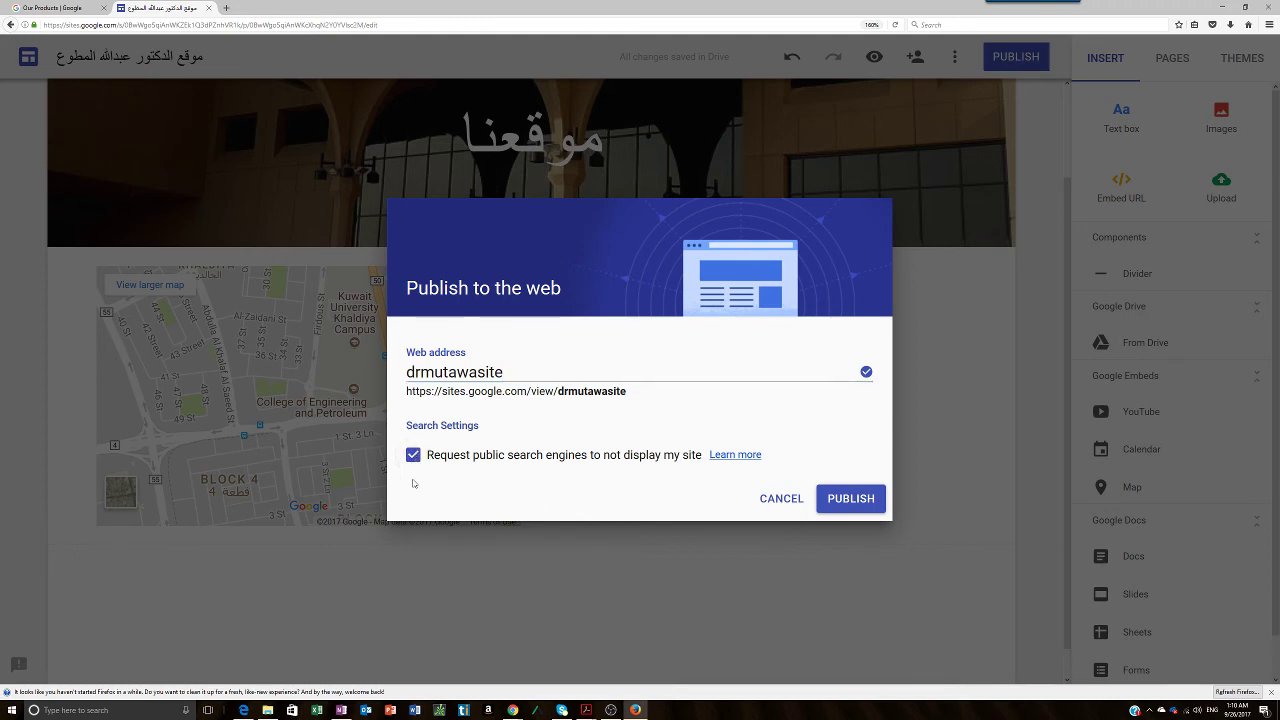
left_click(414, 456)
left_click(851, 498)
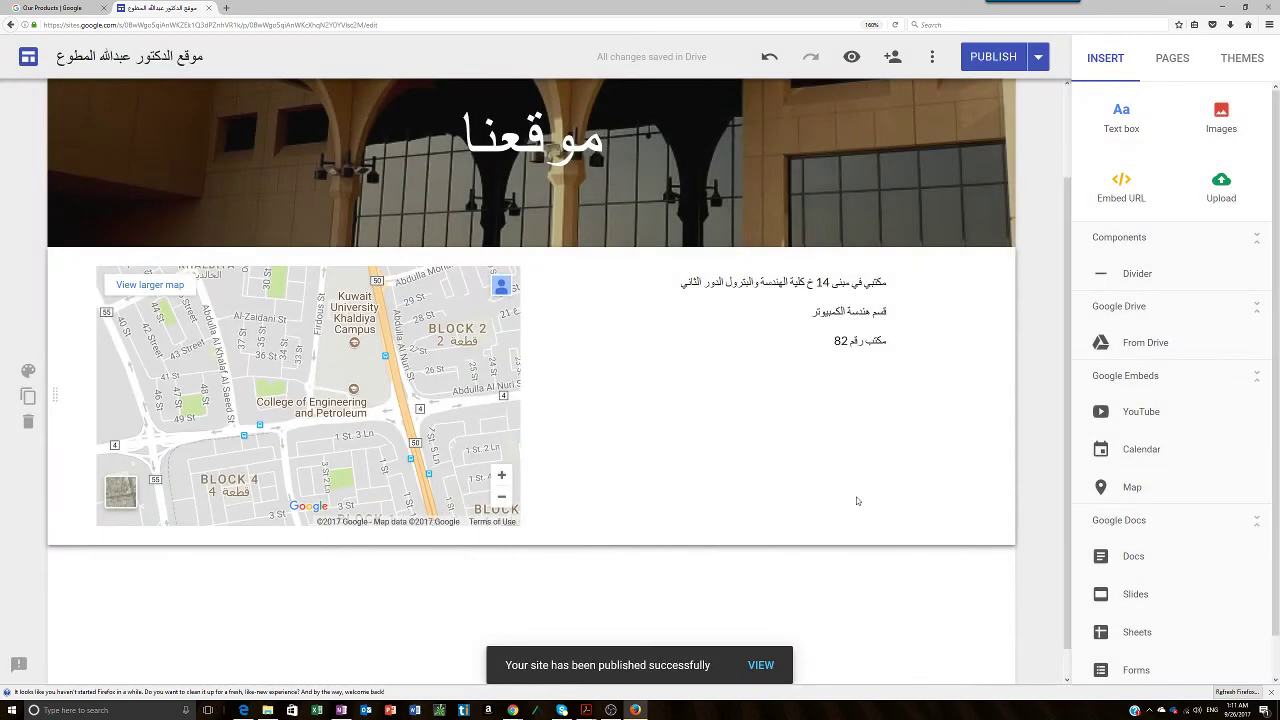
Preview the موقعنا page in the phone, tablet and large-screen layouts and return to the editor
left_click(851, 58)
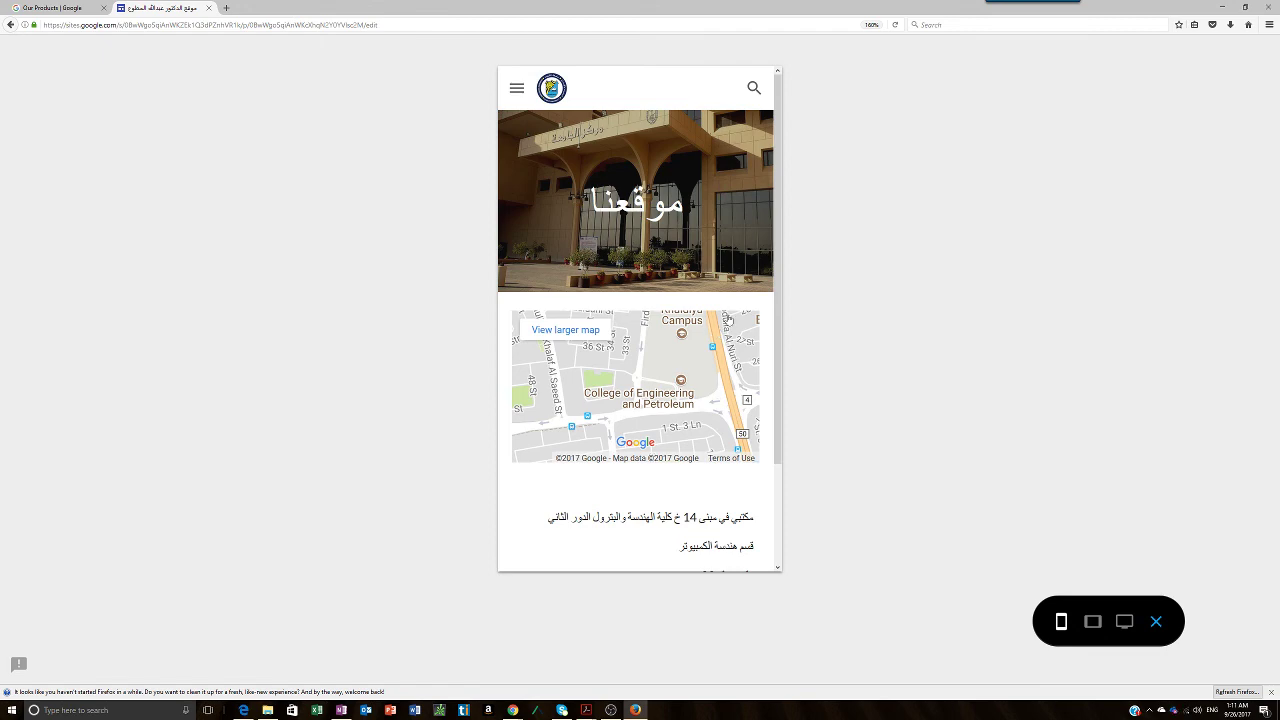
left_click(1093, 622)
left_click(1124, 622)
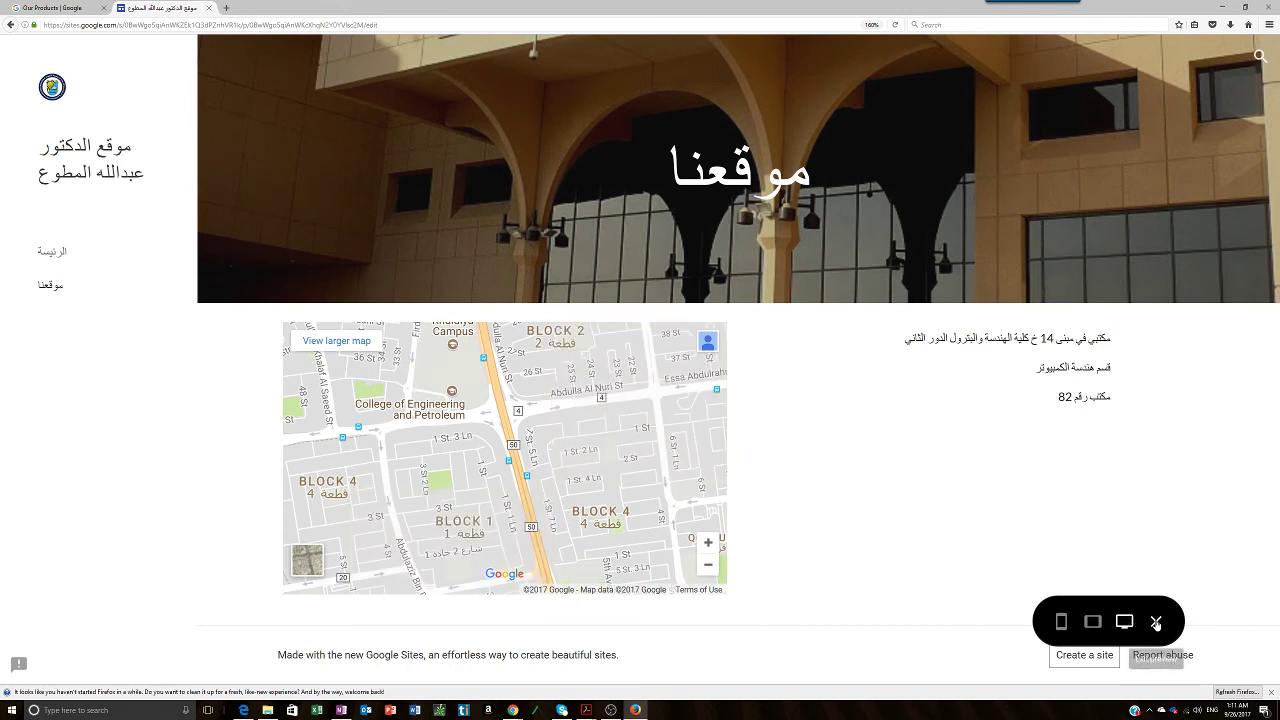
left_click(1156, 623)
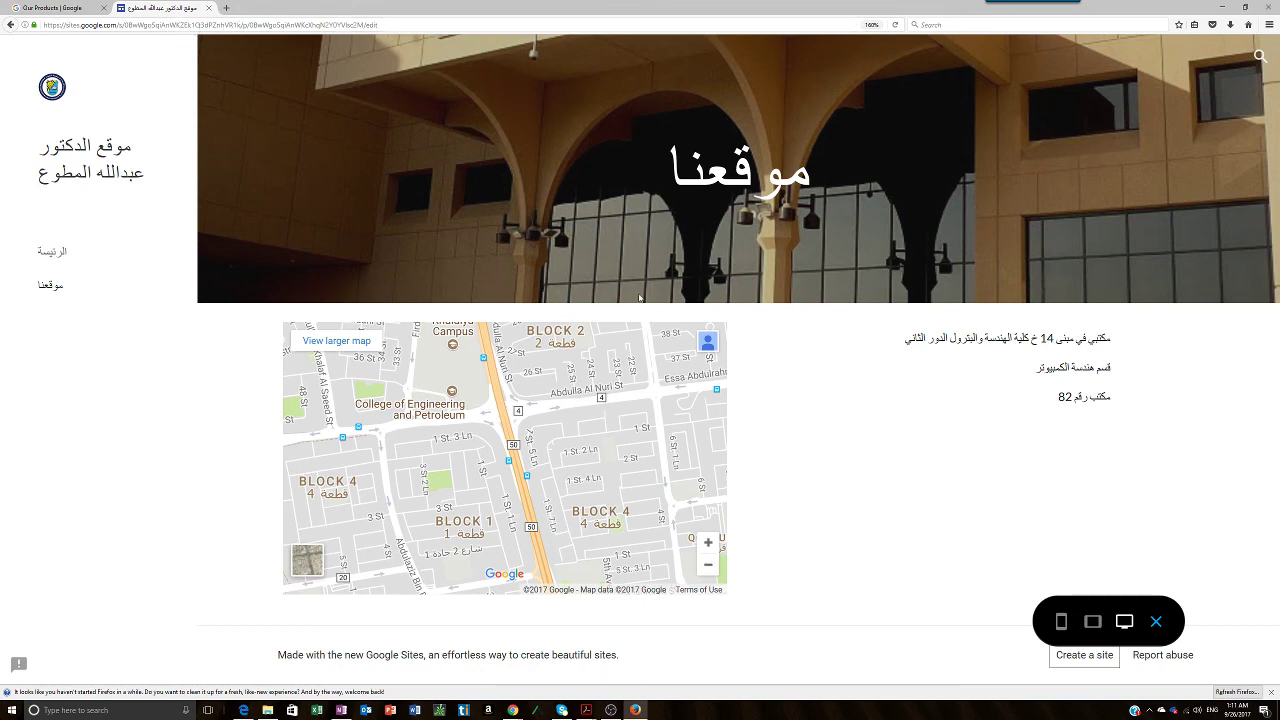
left_click(1156, 622)
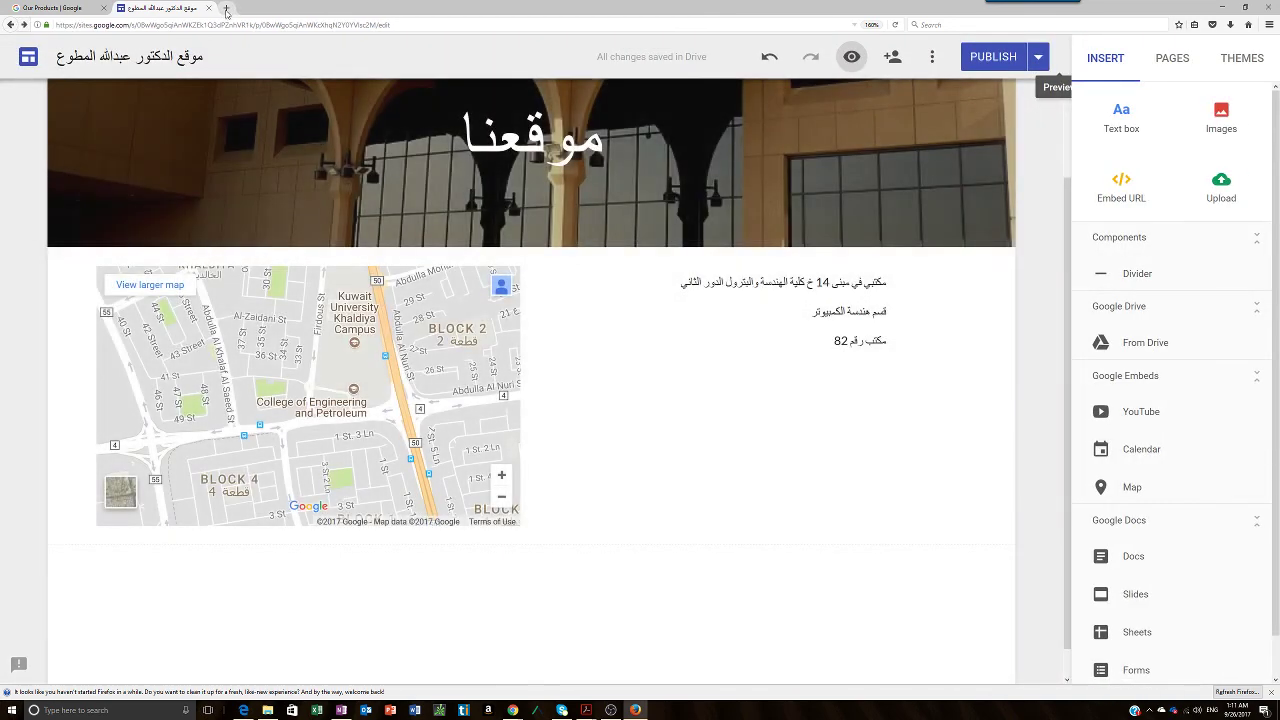
Open the published site in a new browser tab at sites.google.com/view/ followed by the owner's title and surname and "site"
left_click(227, 8)
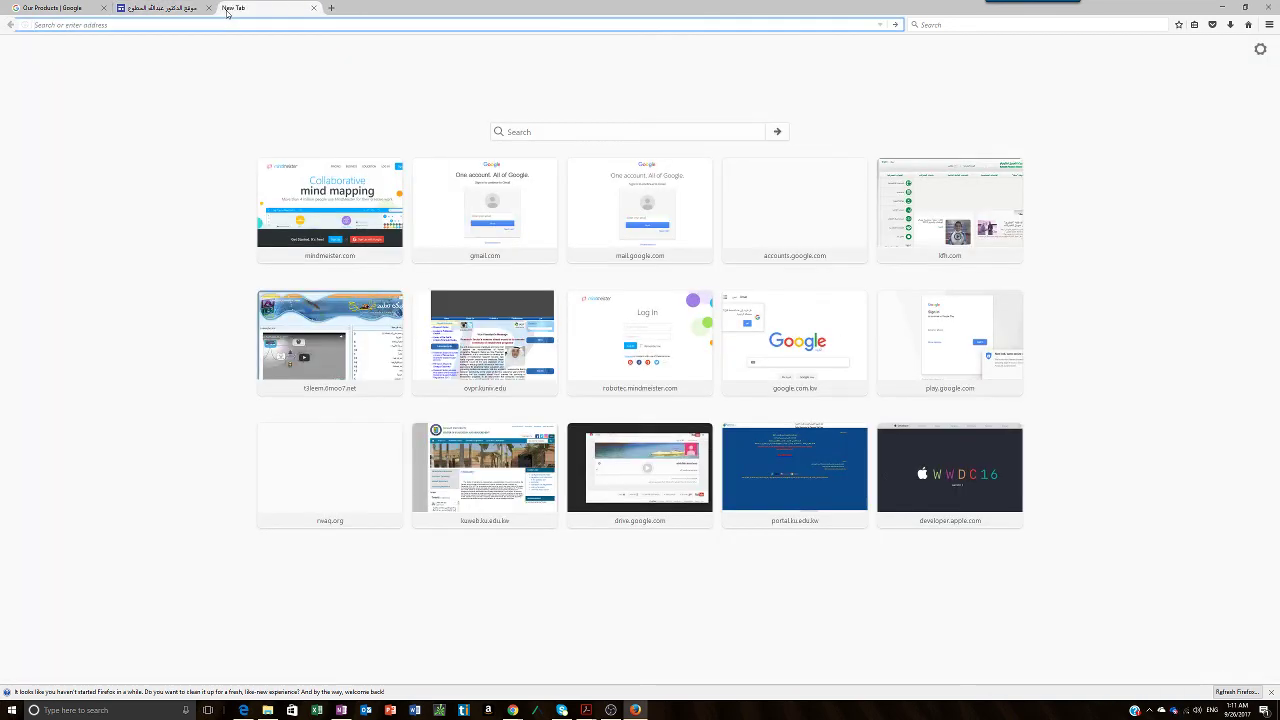
type("sites.google.com/")
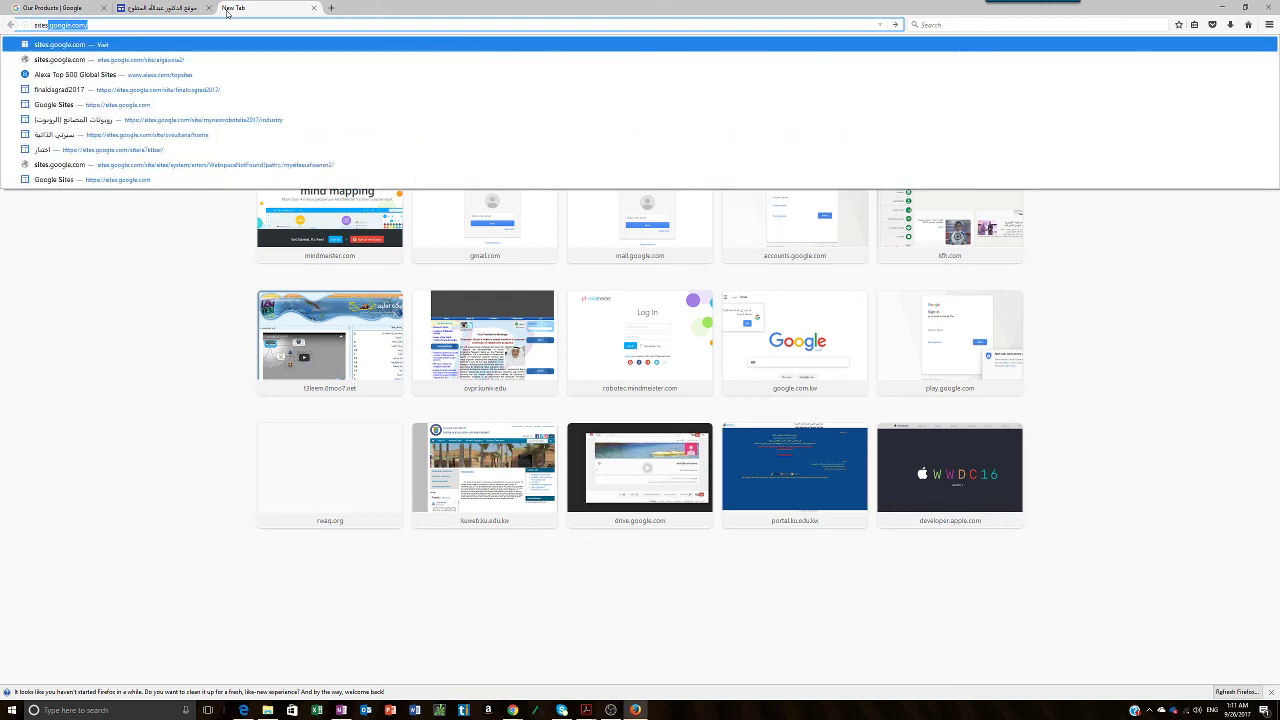
key("Right")
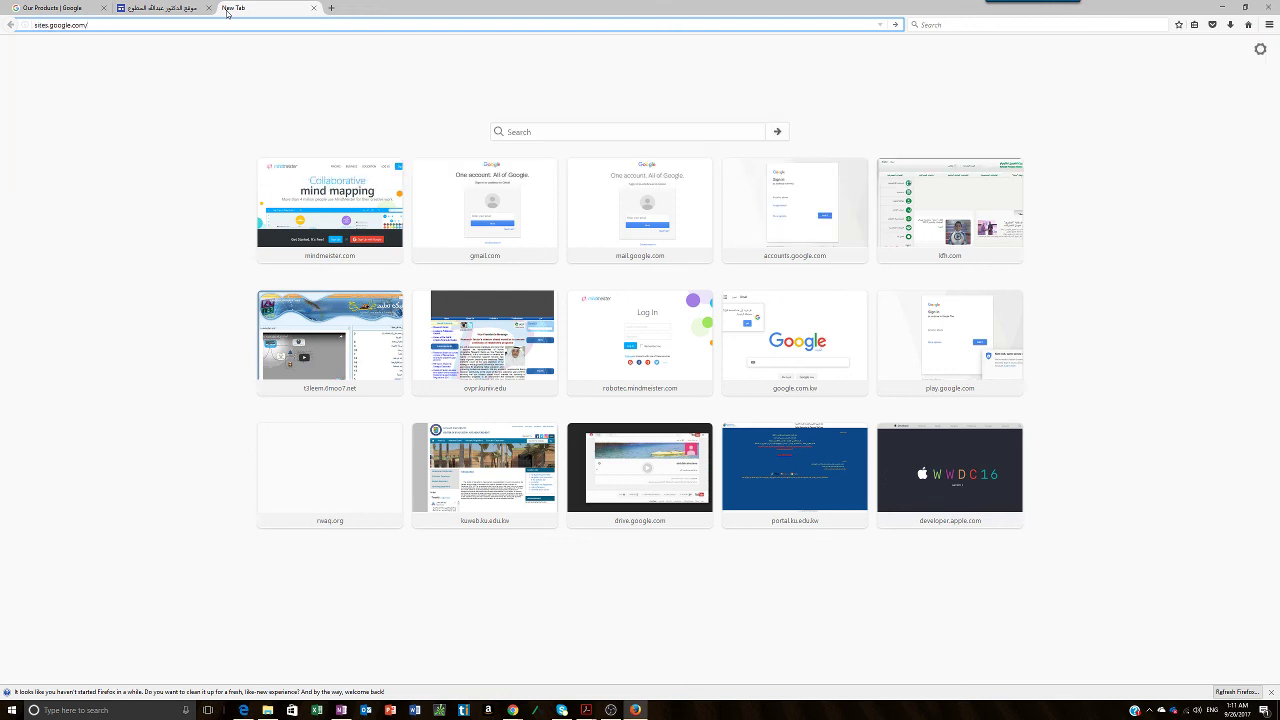
type("view/")
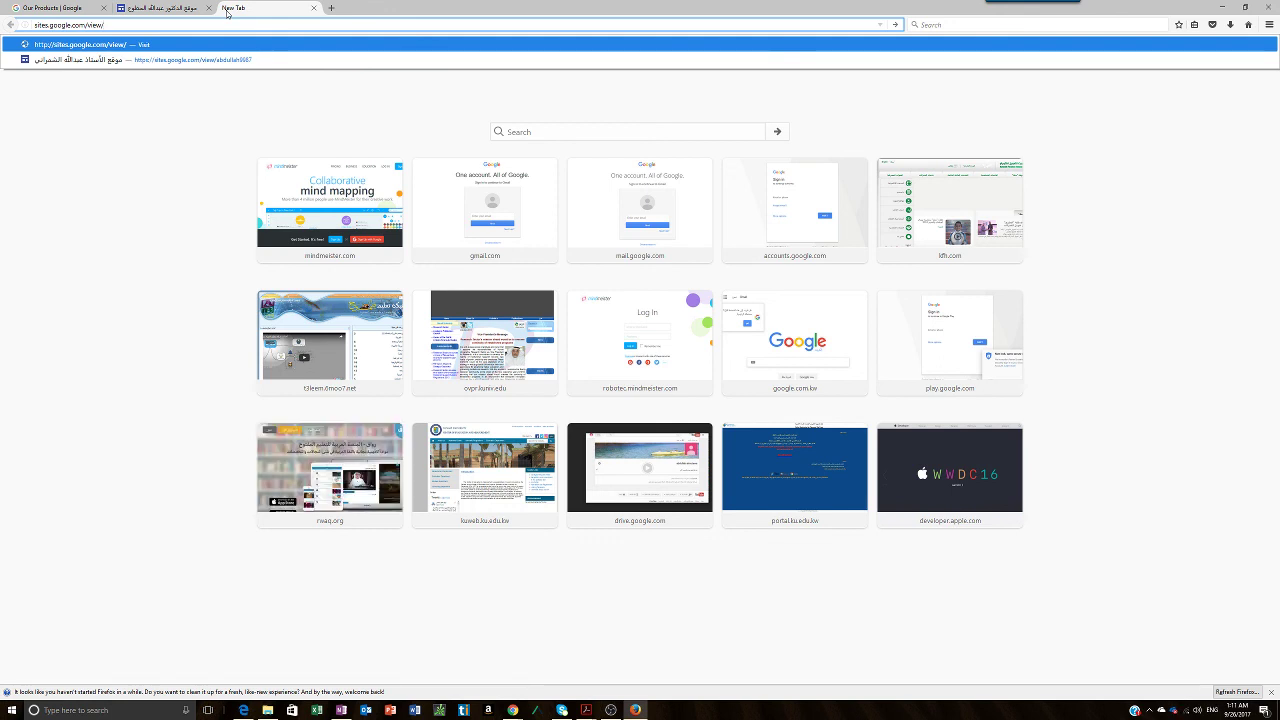
type("drmutawa")
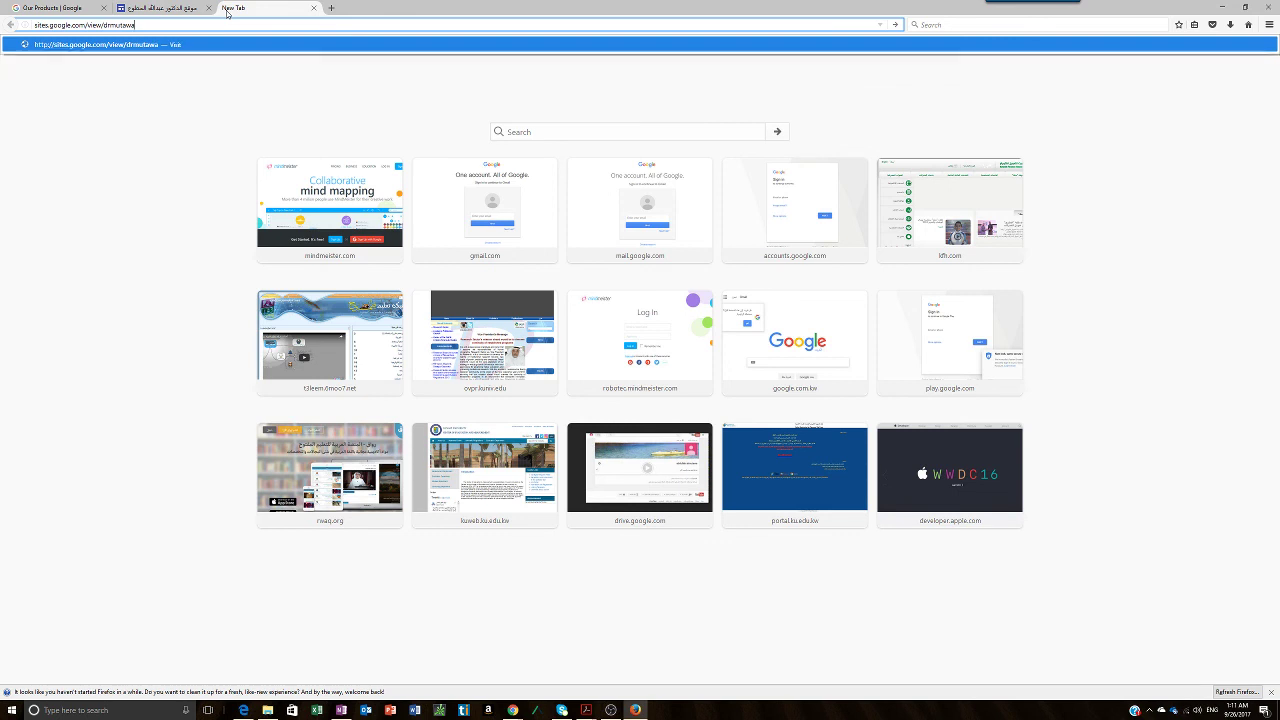
type("site")
key("Return")
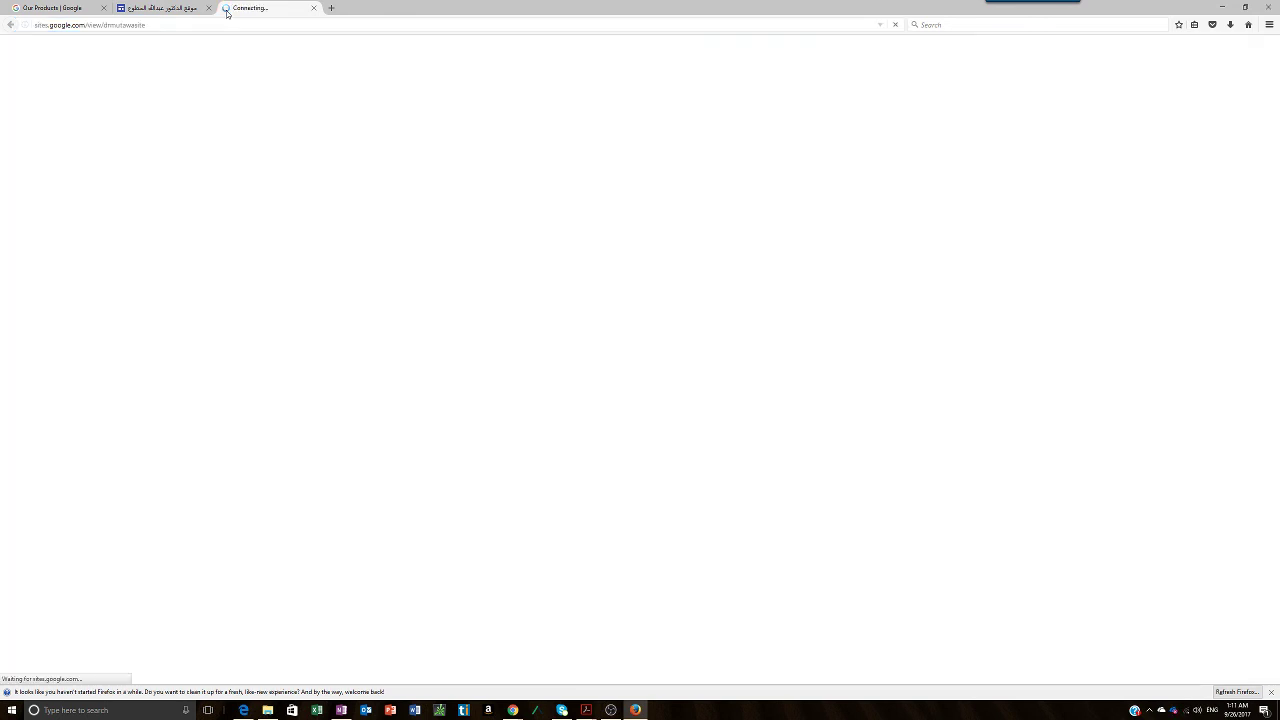